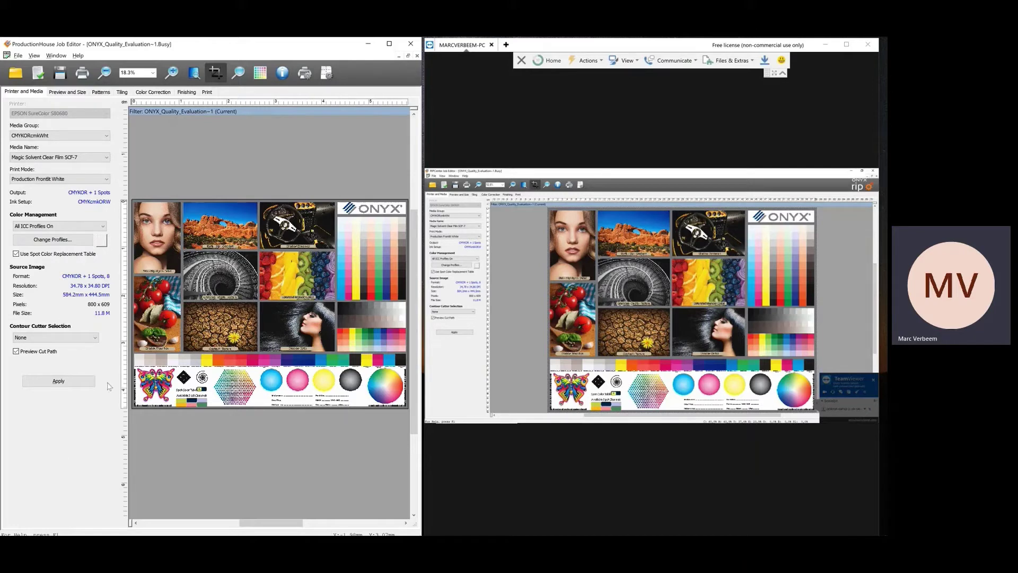
- Review the image size settings in the local and remote jobs, then the local Step and Repeat pattern settings
{"action": "left_click", "coordinate": [66, 93]}
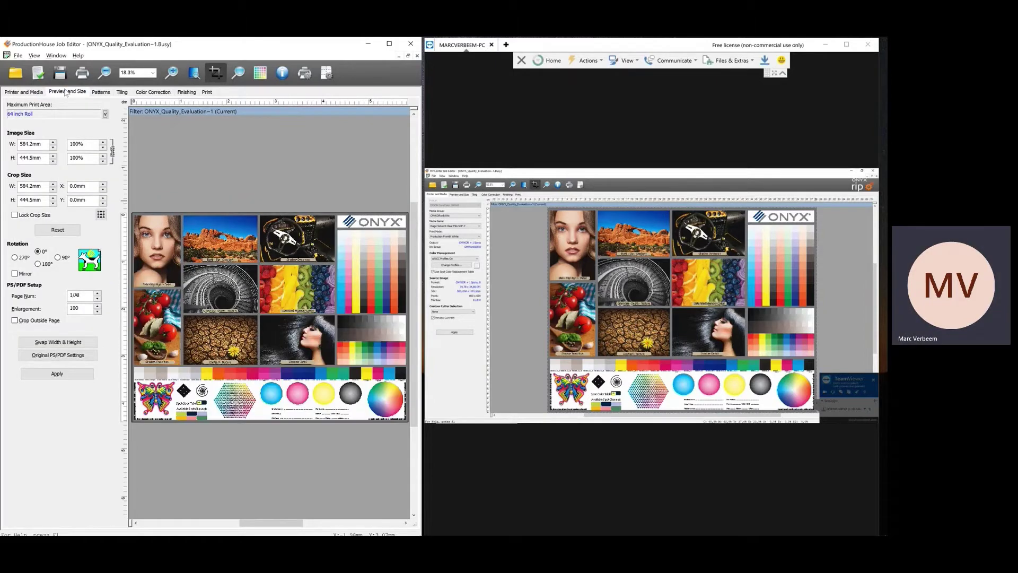
{"action": "left_click", "coordinate": [460, 195]}
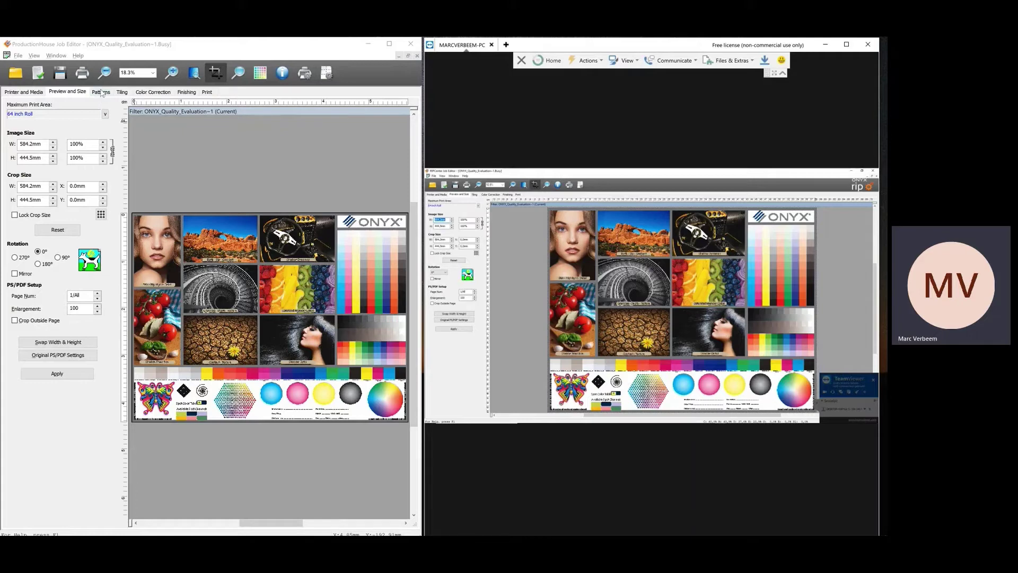
{"action": "left_click", "coordinate": [101, 92]}
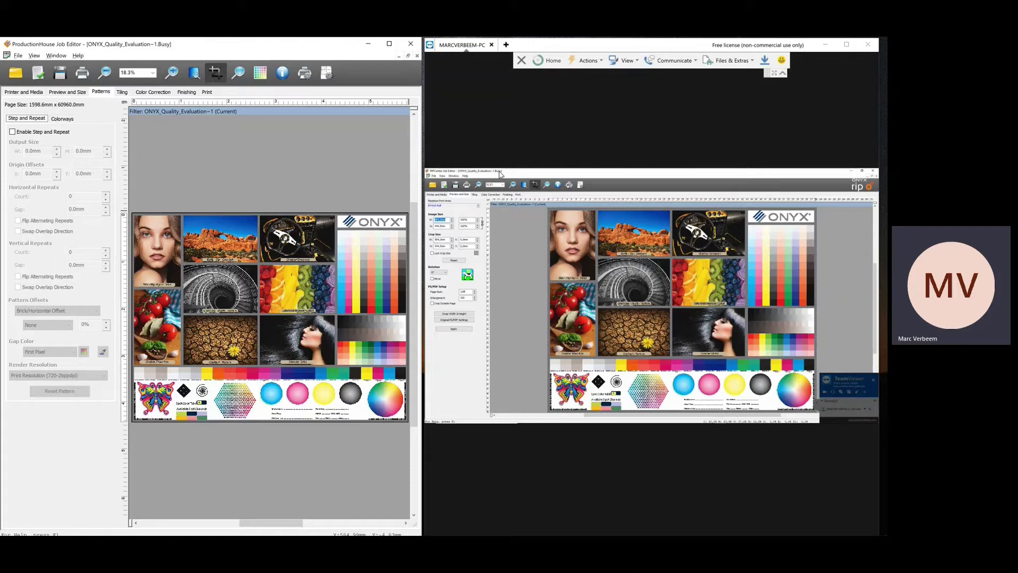
- Show the tiling settings in the local and remote jobs, then the local Color Correction settings
{"action": "left_click", "coordinate": [122, 93]}
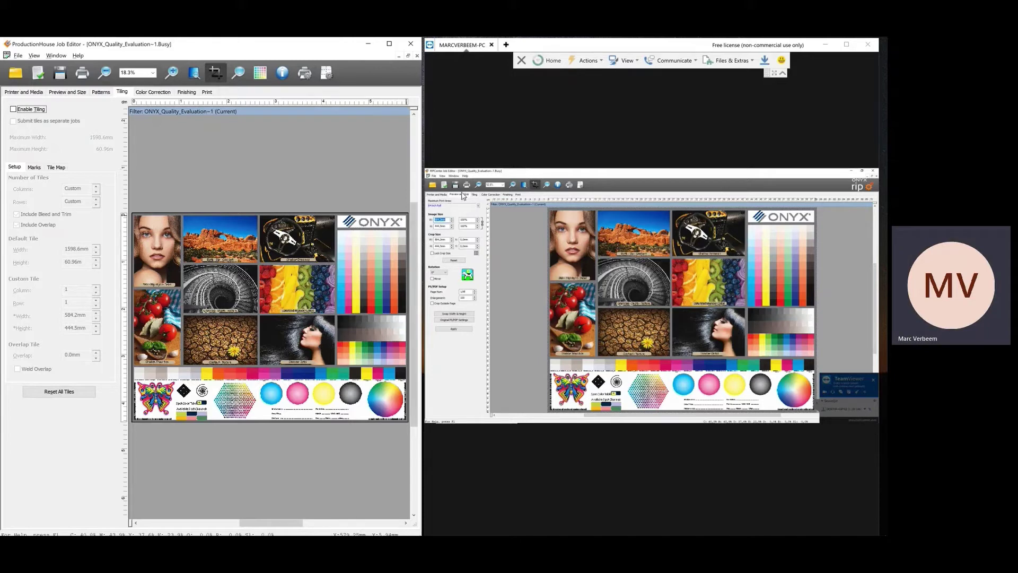
{"action": "left_click", "coordinate": [474, 195]}
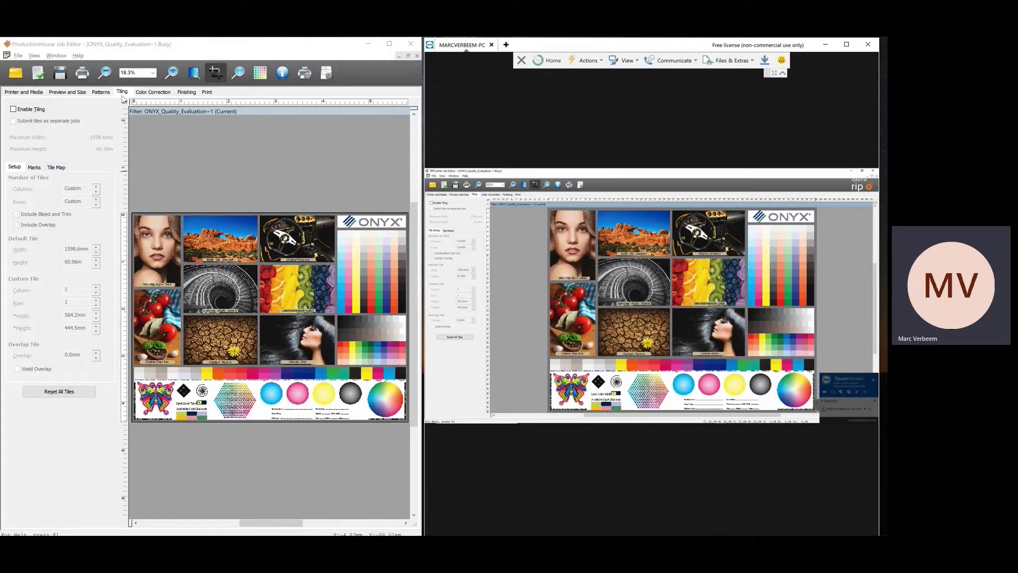
{"action": "left_click", "coordinate": [157, 93]}
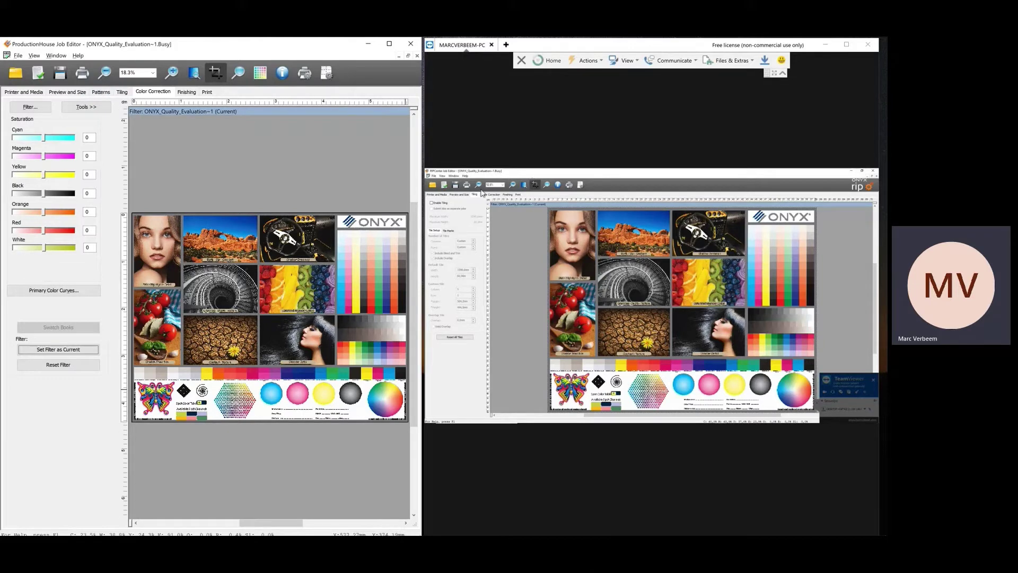
- List the remote job's colour correction tools, then open the local Spot Layer Tool
{"action": "left_click", "coordinate": [484, 194]}
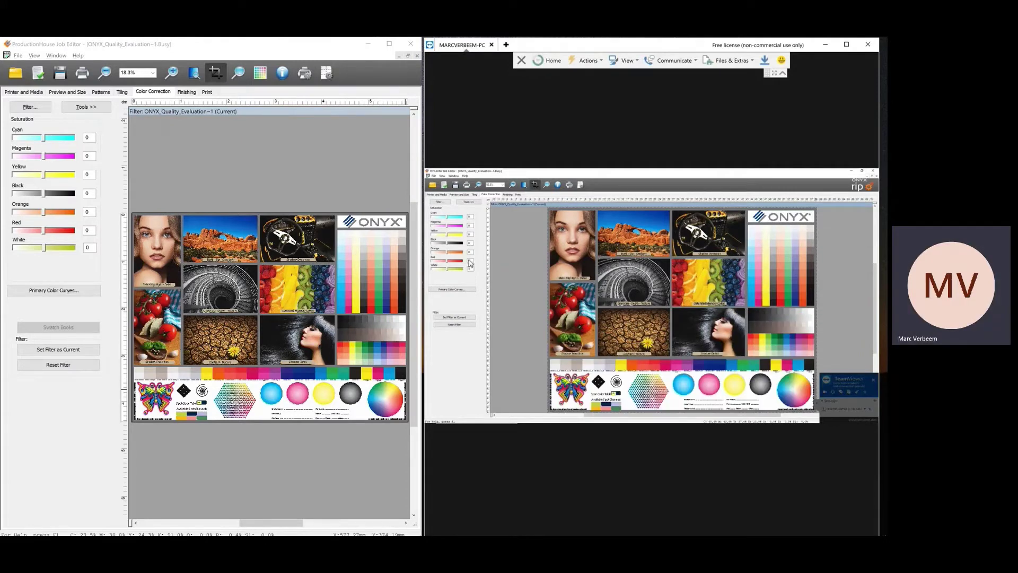
{"action": "left_click", "coordinate": [476, 207]}
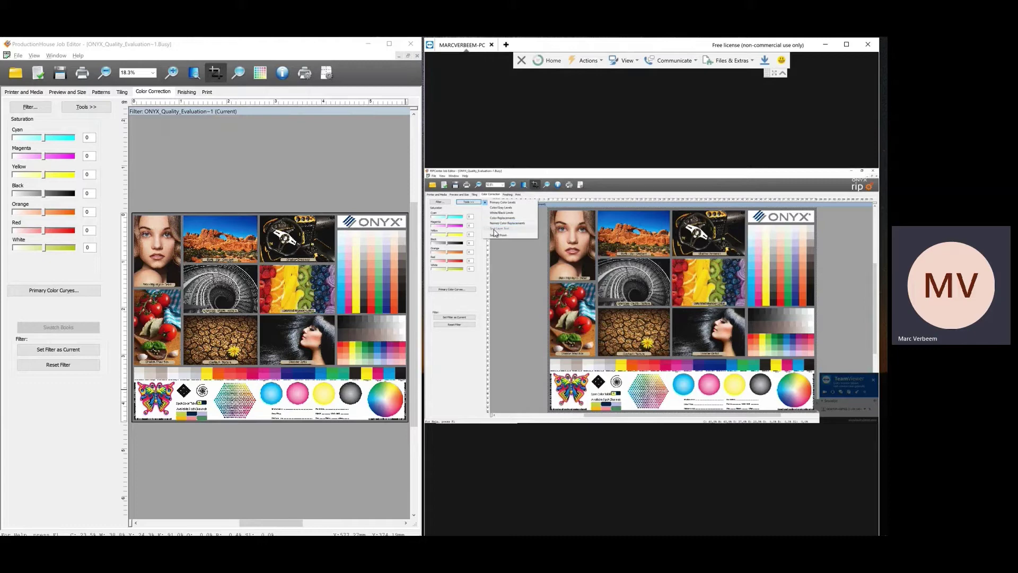
{"action": "left_click", "coordinate": [103, 108]}
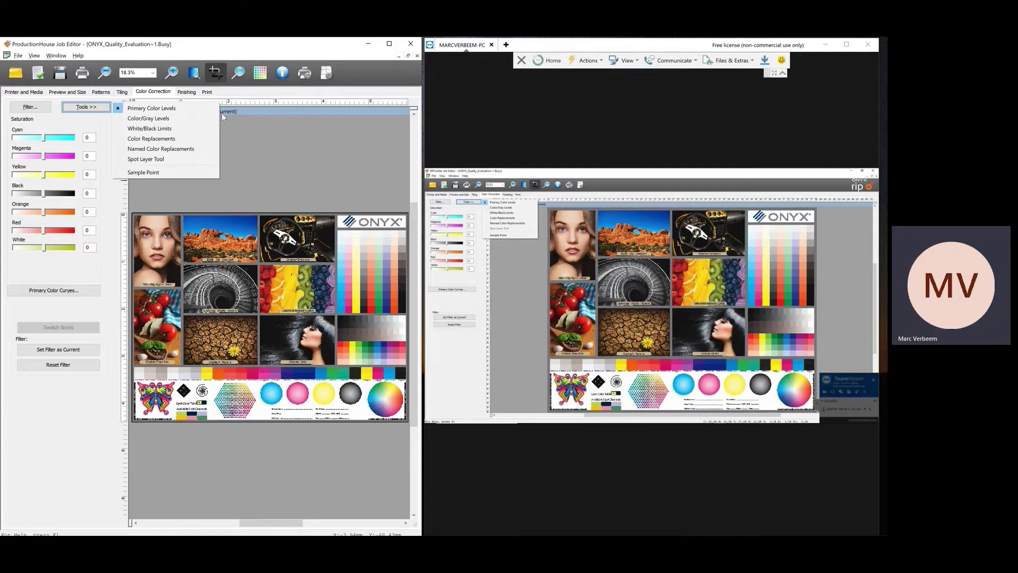
{"action": "left_click", "coordinate": [161, 160]}
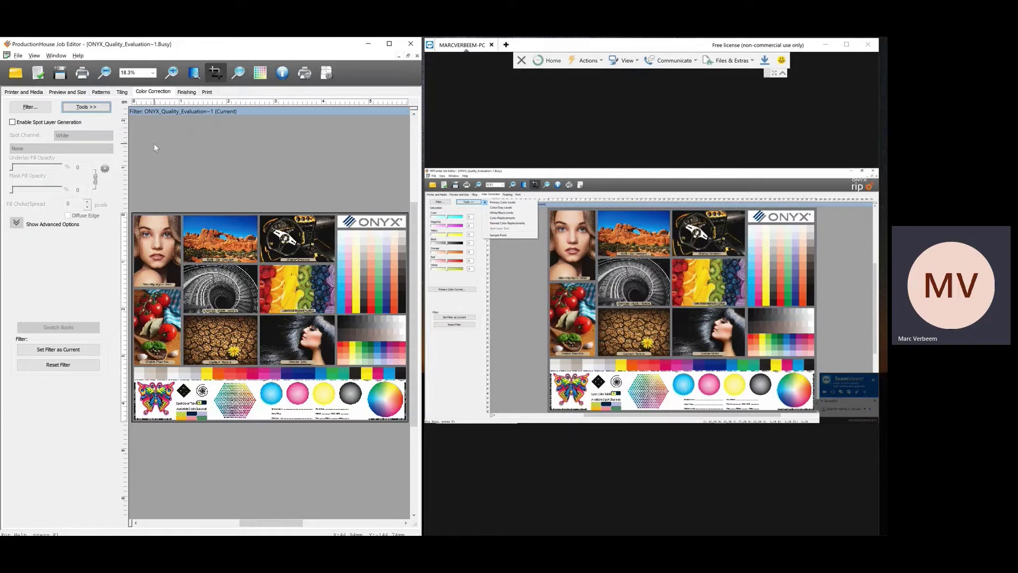
- Preview a White spot layer with Fill Image Area, then disable spot layer generation again
{"action": "left_click", "coordinate": [12, 122]}
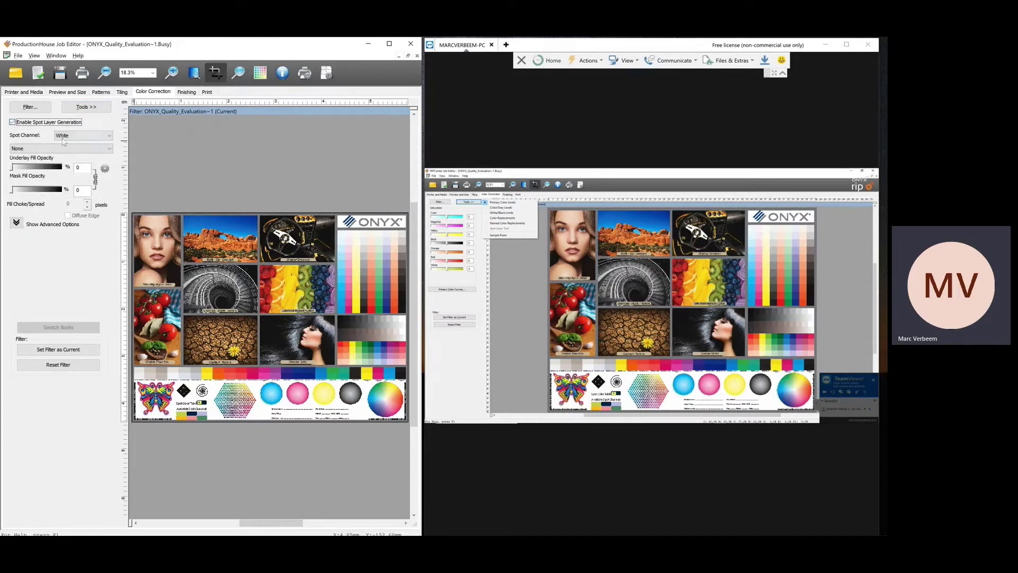
{"action": "left_click", "coordinate": [53, 151]}
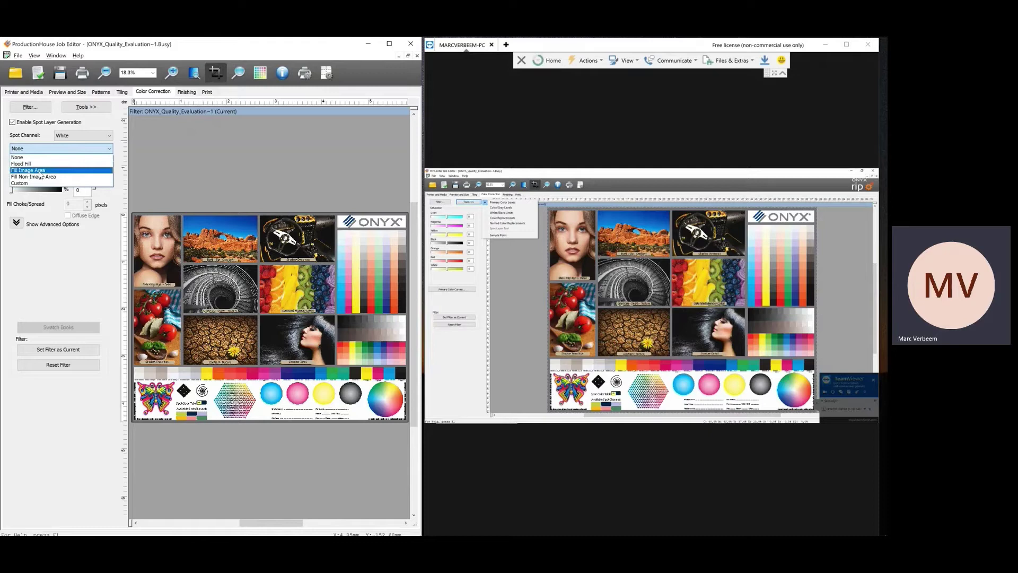
{"action": "left_click", "coordinate": [39, 171]}
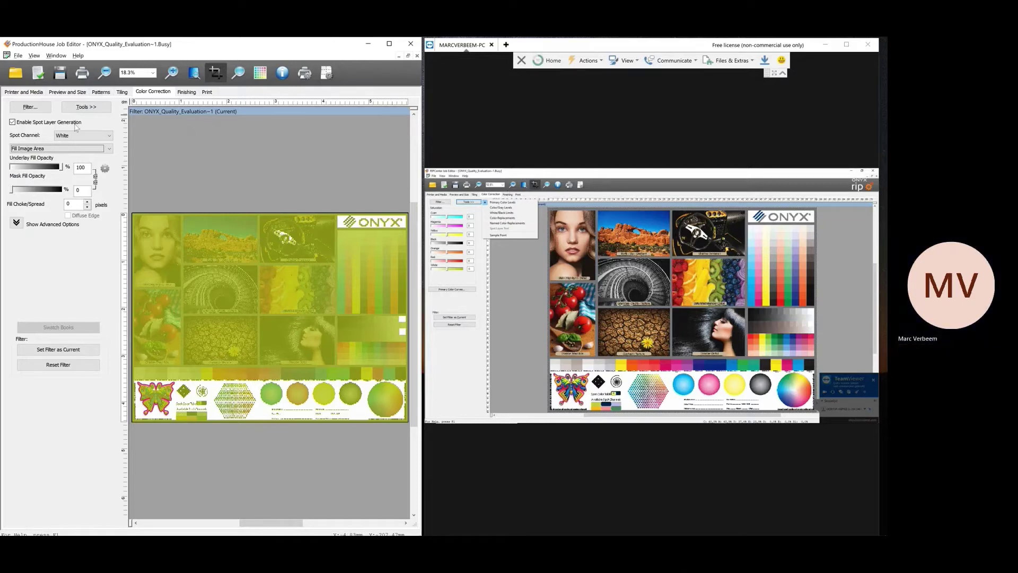
{"action": "left_click", "coordinate": [13, 123]}
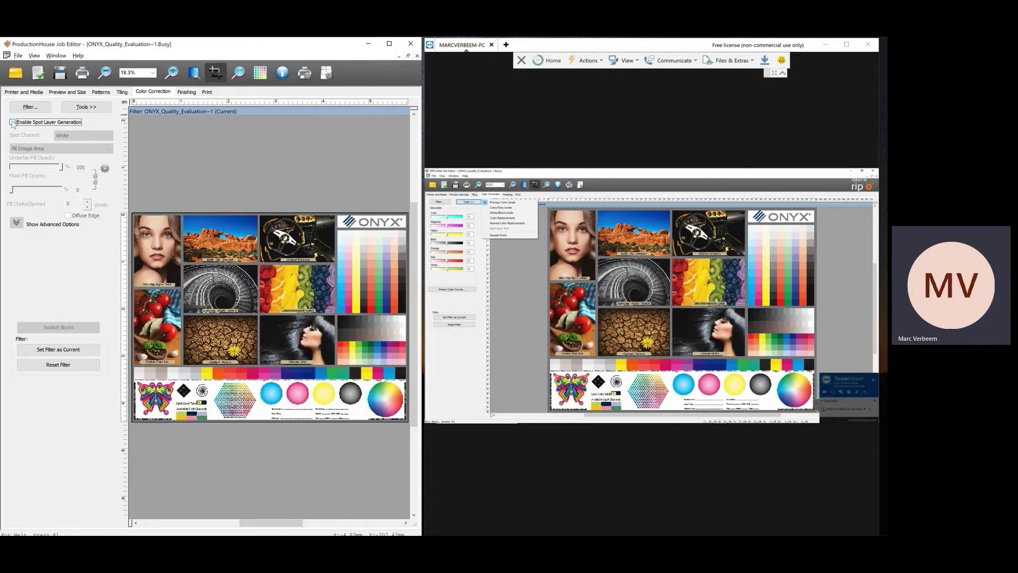
{"action": "left_click", "coordinate": [91, 107]}
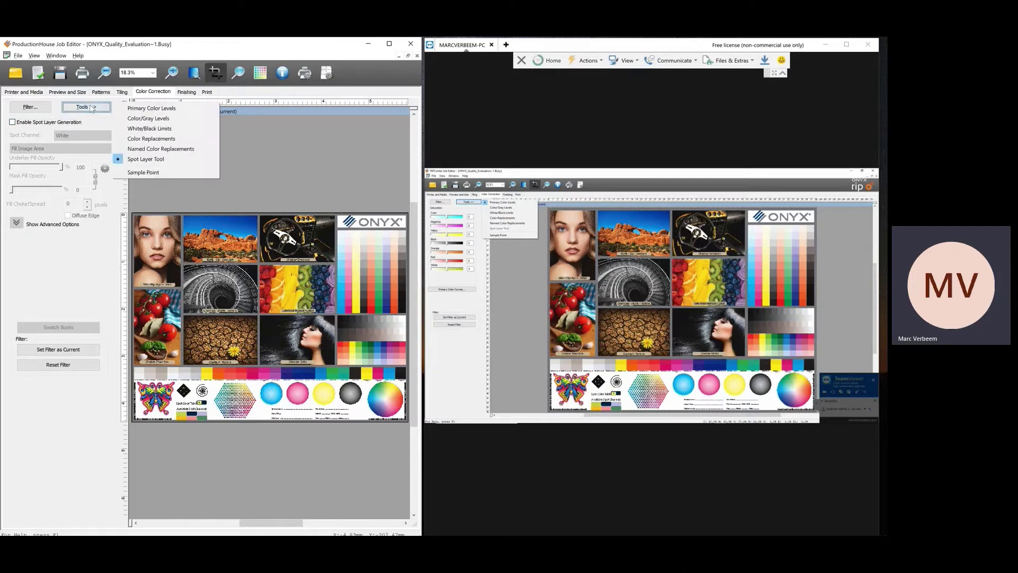
- In Named Color Replacements, sample the image and choose PANTONE 539 C as the colour to replace
{"action": "left_click", "coordinate": [155, 148]}
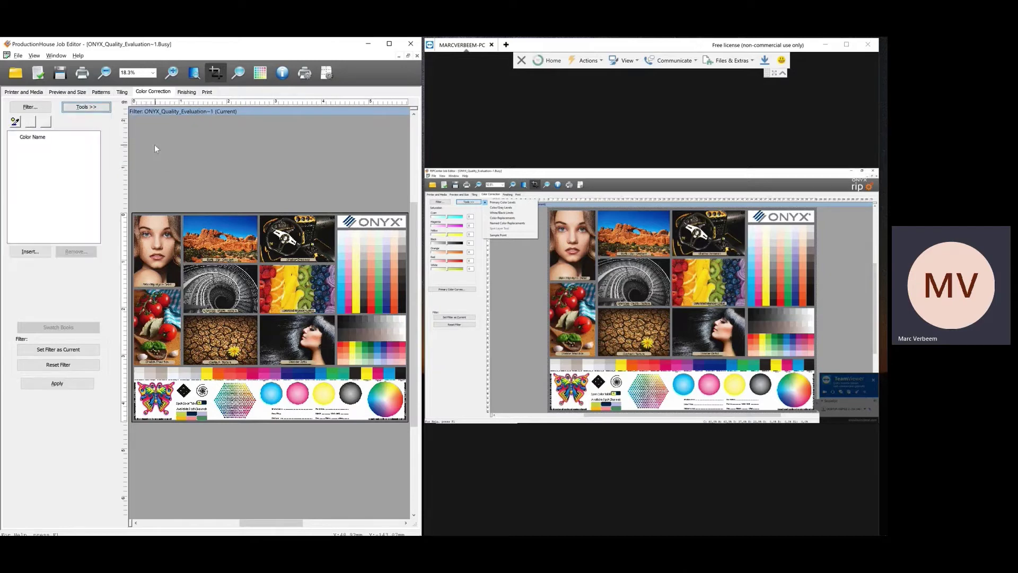
{"action": "left_click", "coordinate": [15, 122]}
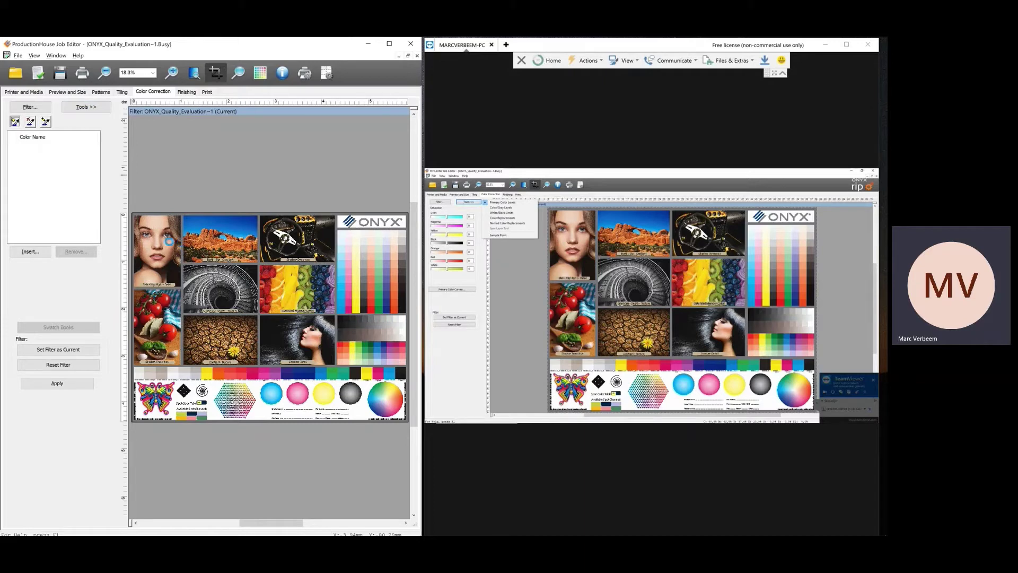
{"action": "left_click", "coordinate": [212, 252]}
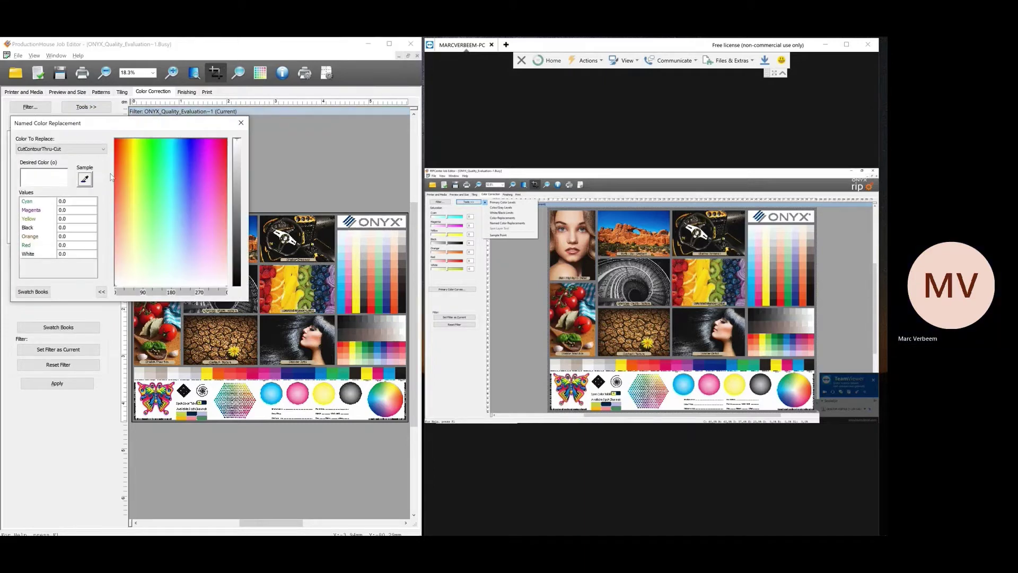
{"action": "left_click", "coordinate": [56, 149]}
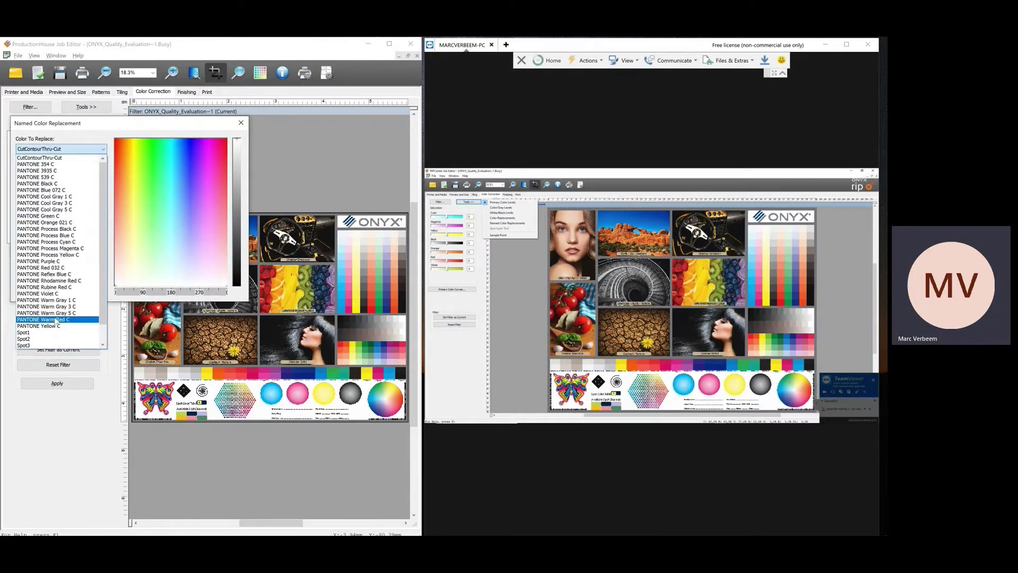
{"action": "left_click", "coordinate": [74, 158]}
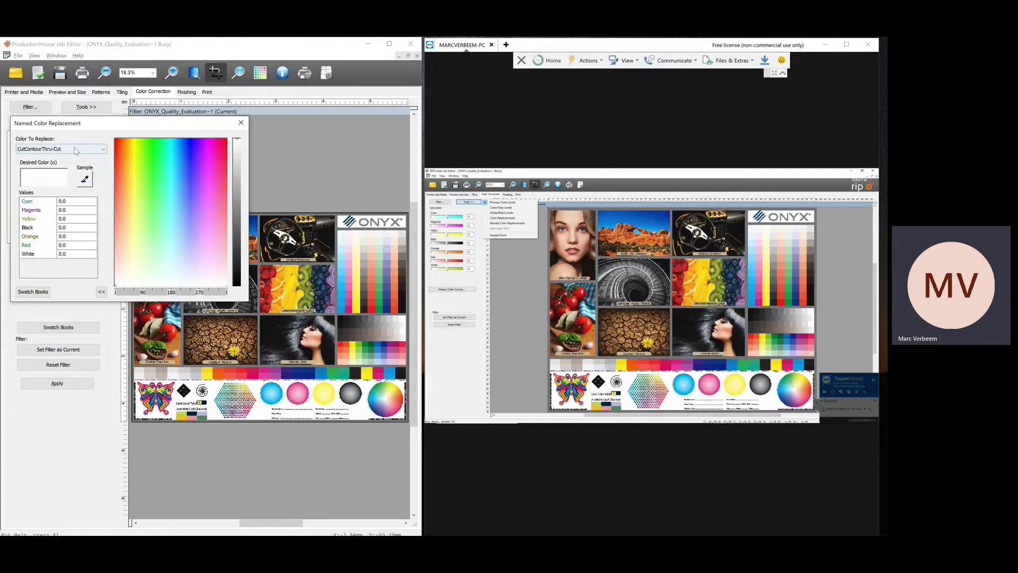
{"action": "left_click", "coordinate": [77, 150]}
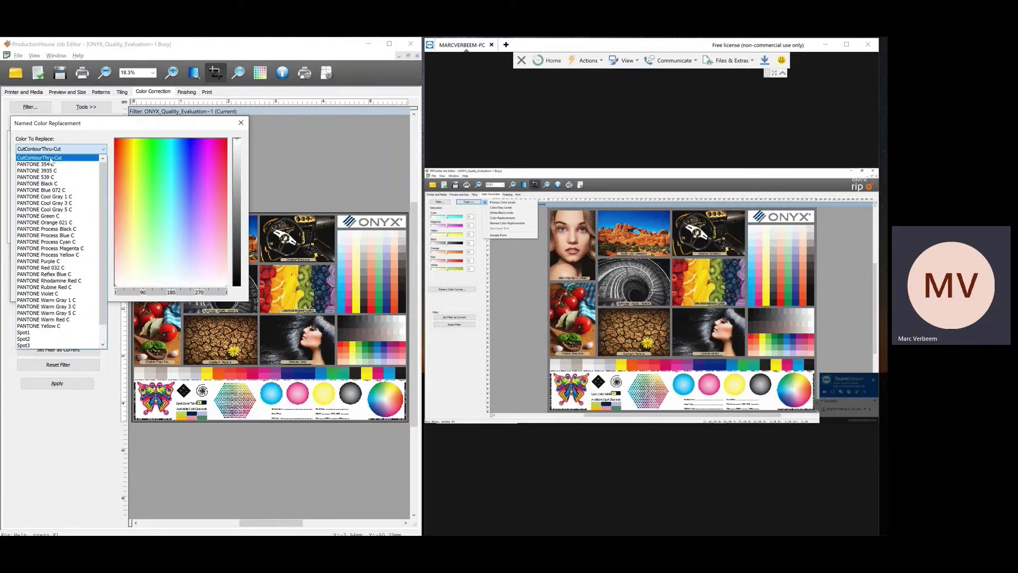
{"action": "left_click", "coordinate": [60, 178]}
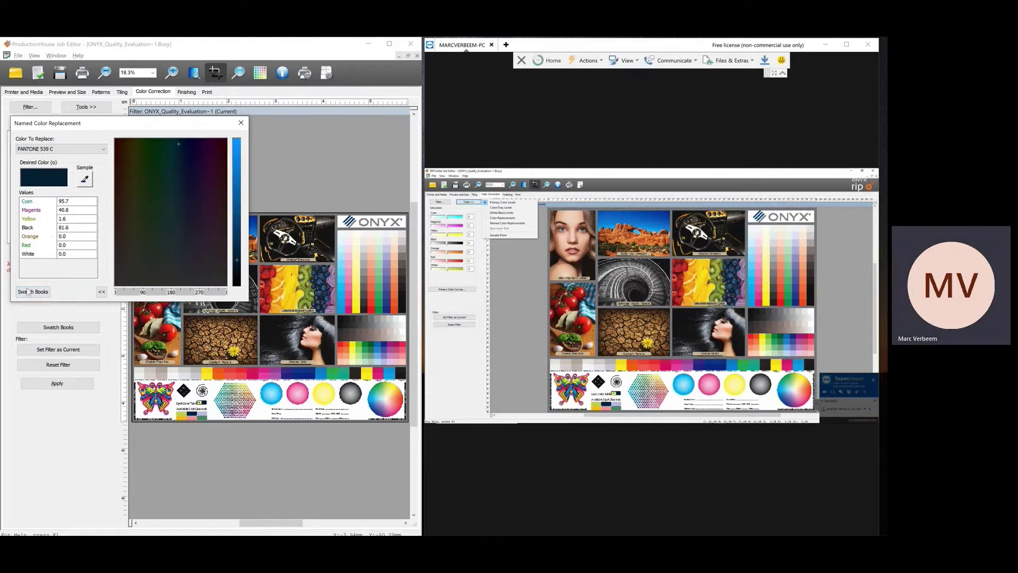
- Pick swatch-book variant C92.9/M44.7/Y3.9/K70.2 as the replacement colour
{"action": "left_click", "coordinate": [29, 294]}
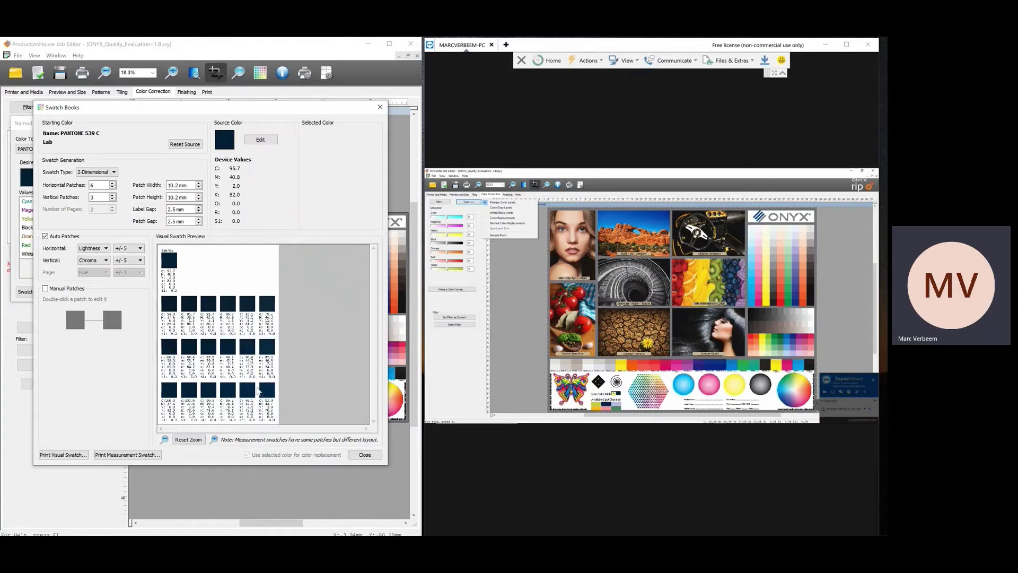
{"action": "left_click", "coordinate": [267, 396]}
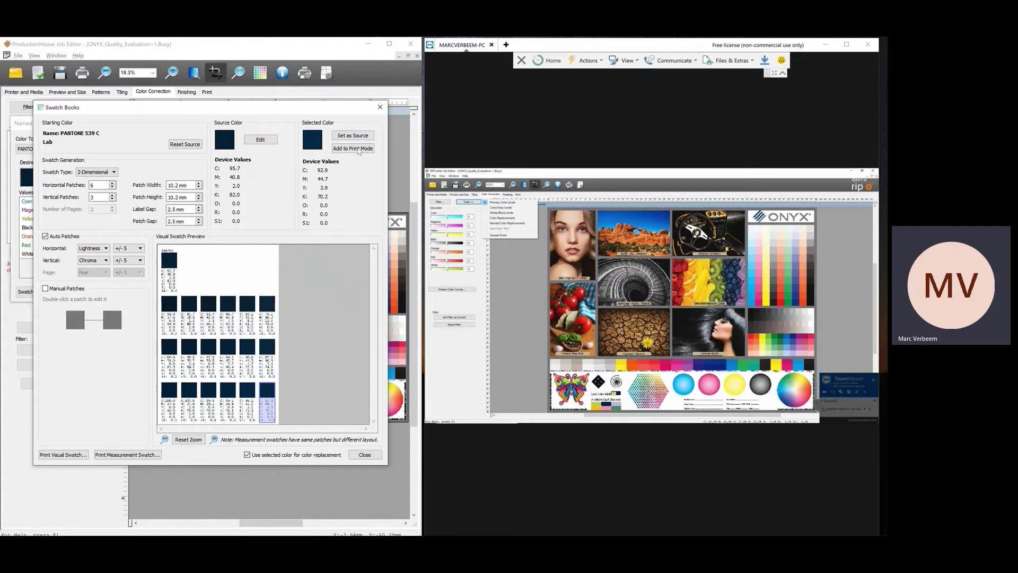
{"action": "left_click", "coordinate": [356, 456]}
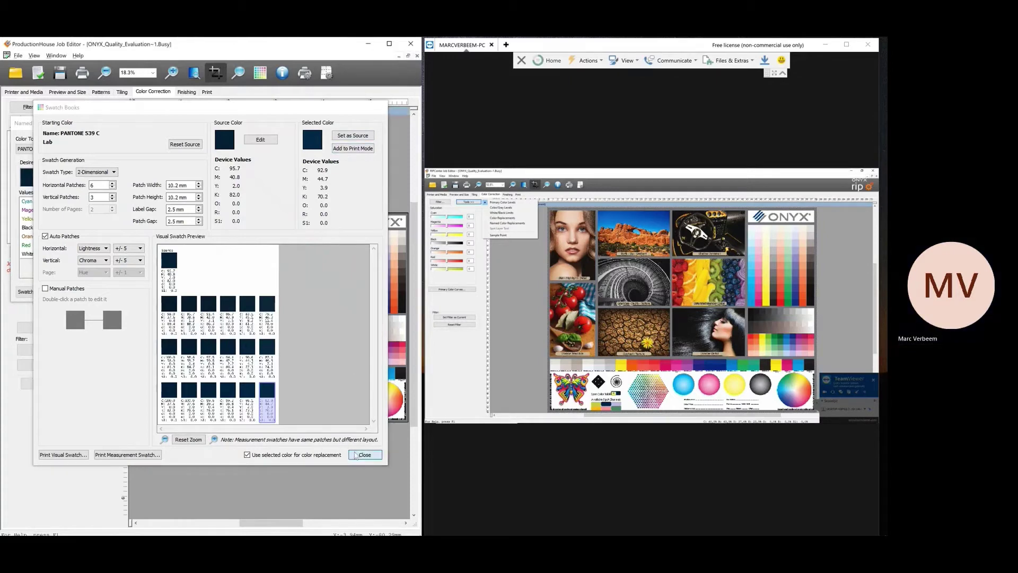
- Remove the PANTONE 539 C entry from the local replacement list
{"action": "left_click", "coordinate": [32, 291]}
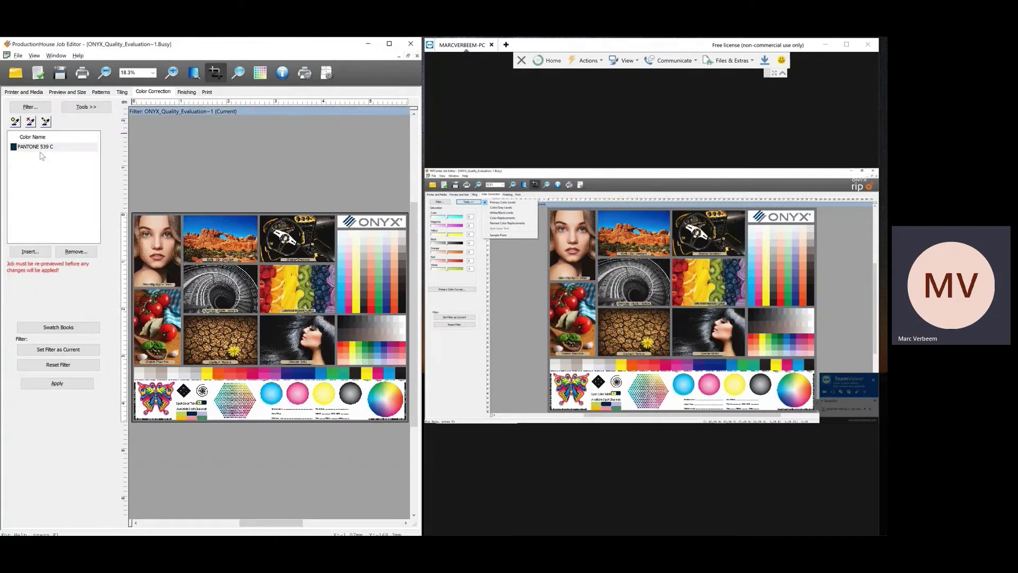
{"action": "left_click", "coordinate": [28, 148]}
{"action": "left_click", "coordinate": [76, 252]}
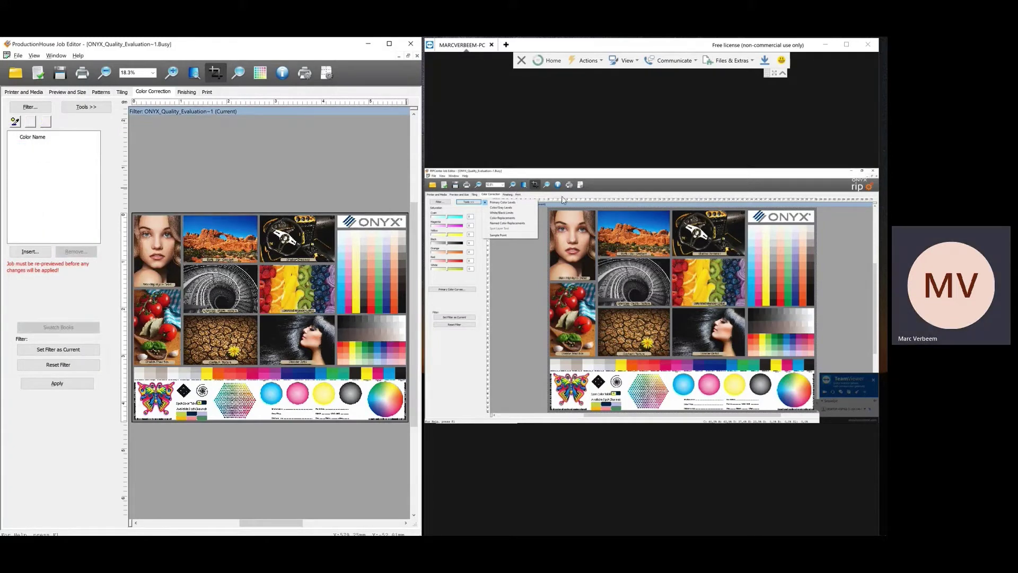
- Add a PANTONE 539 C named-colour replacement in the remote job, then remove it
{"action": "left_click", "coordinate": [499, 224]}
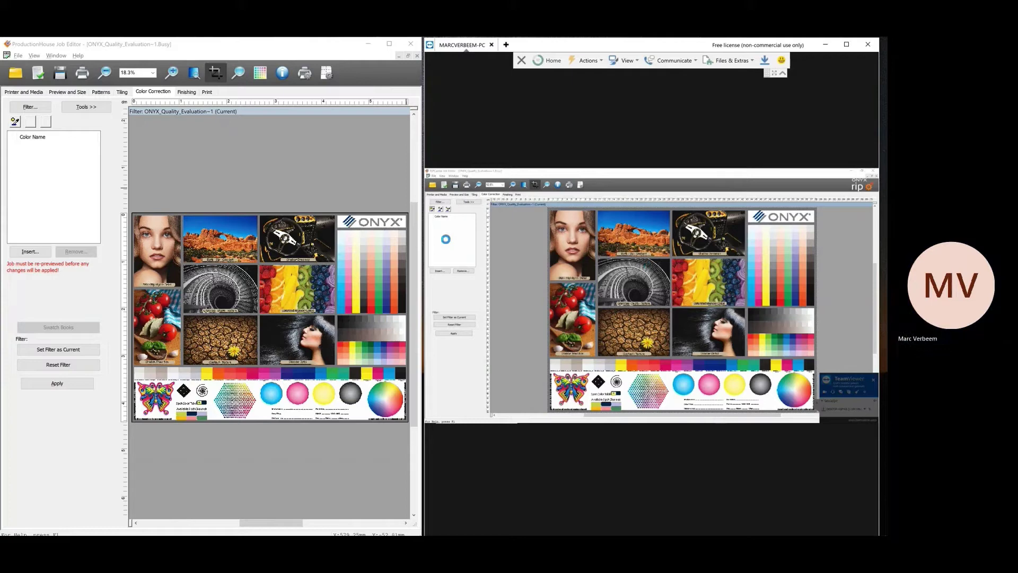
{"action": "left_click", "coordinate": [454, 223]}
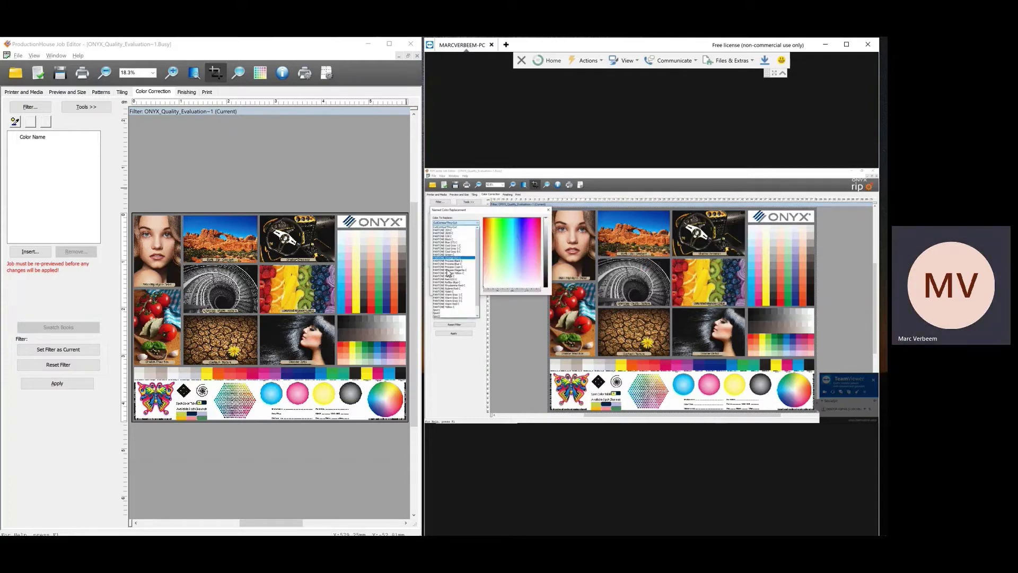
{"action": "left_click", "coordinate": [454, 234]}
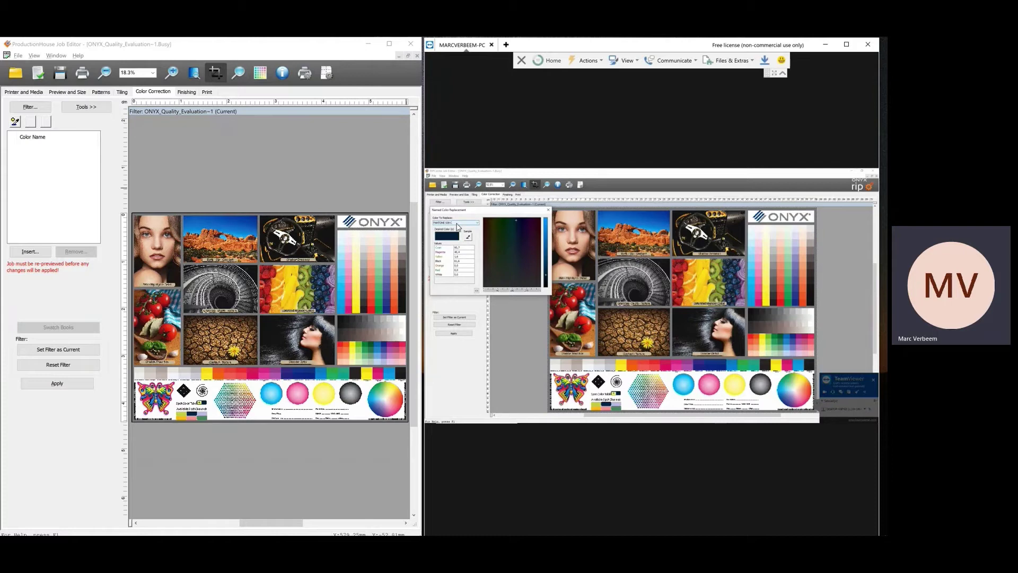
{"action": "left_click", "coordinate": [549, 210]}
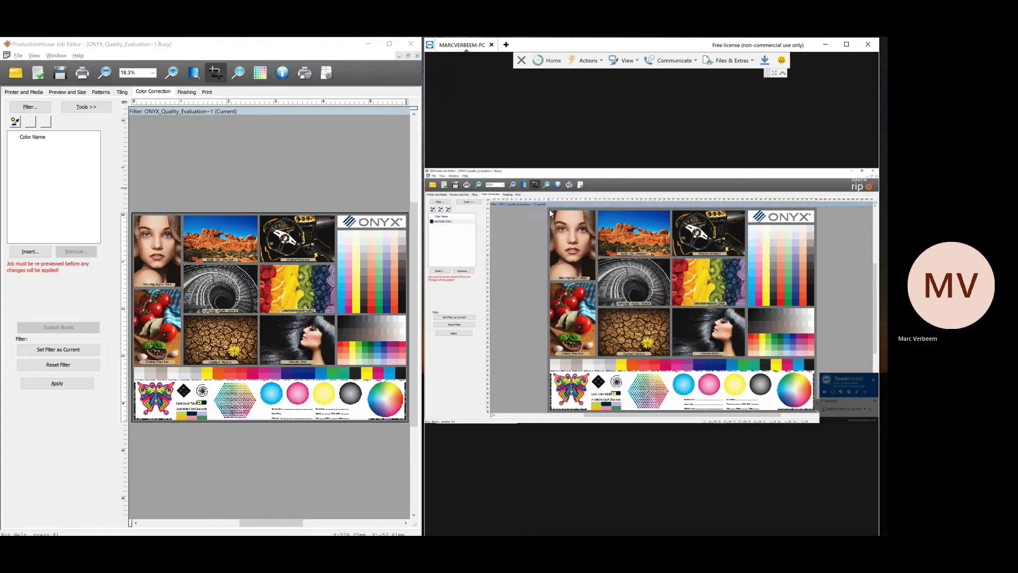
{"action": "left_click", "coordinate": [455, 221]}
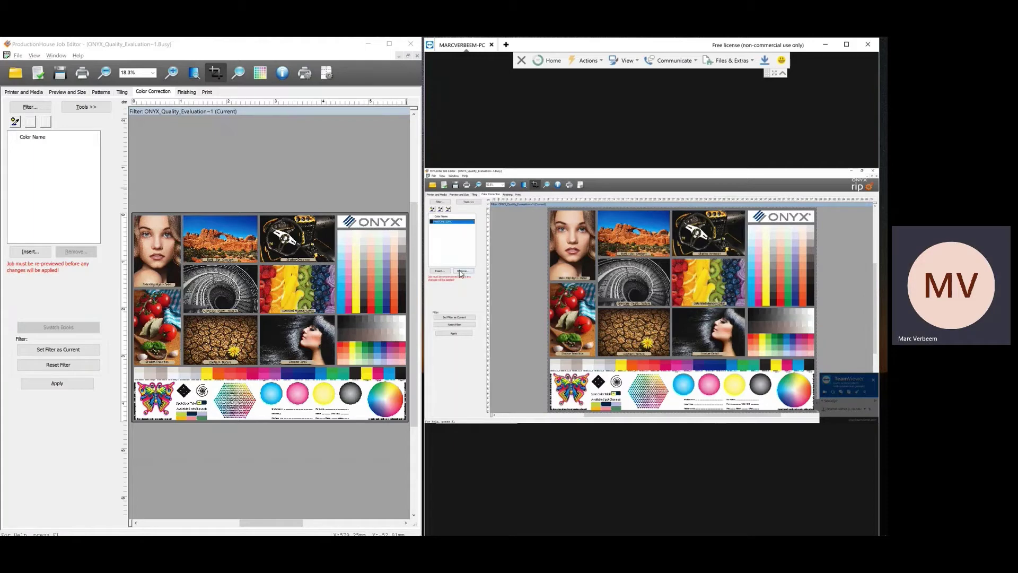
{"action": "left_click", "coordinate": [461, 271]}
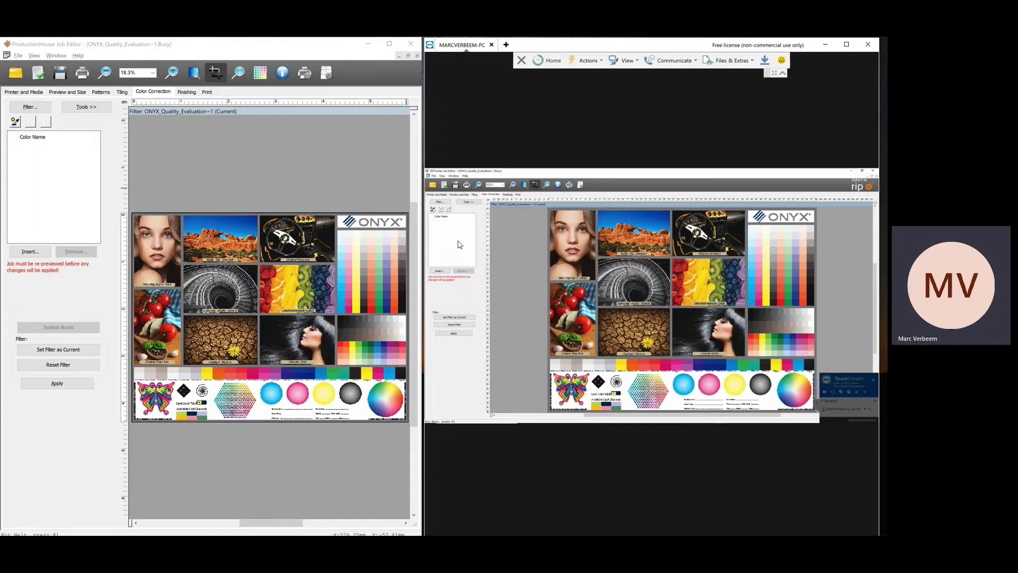
- Open Finishing in both jobs and enable a 2 mm image bleed on all sides
{"action": "left_click", "coordinate": [509, 195]}
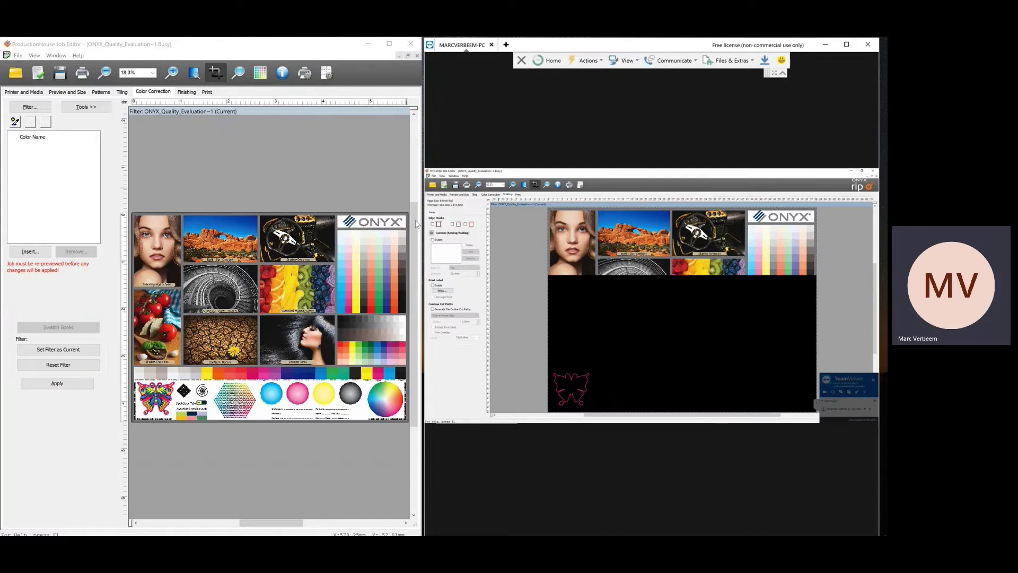
{"action": "left_click", "coordinate": [186, 92]}
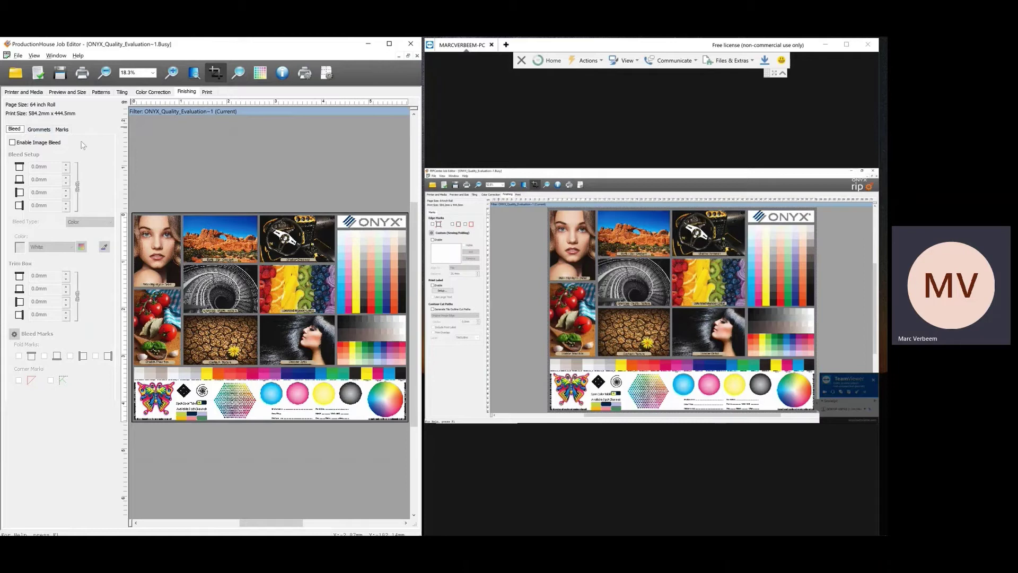
{"action": "left_click", "coordinate": [31, 143]}
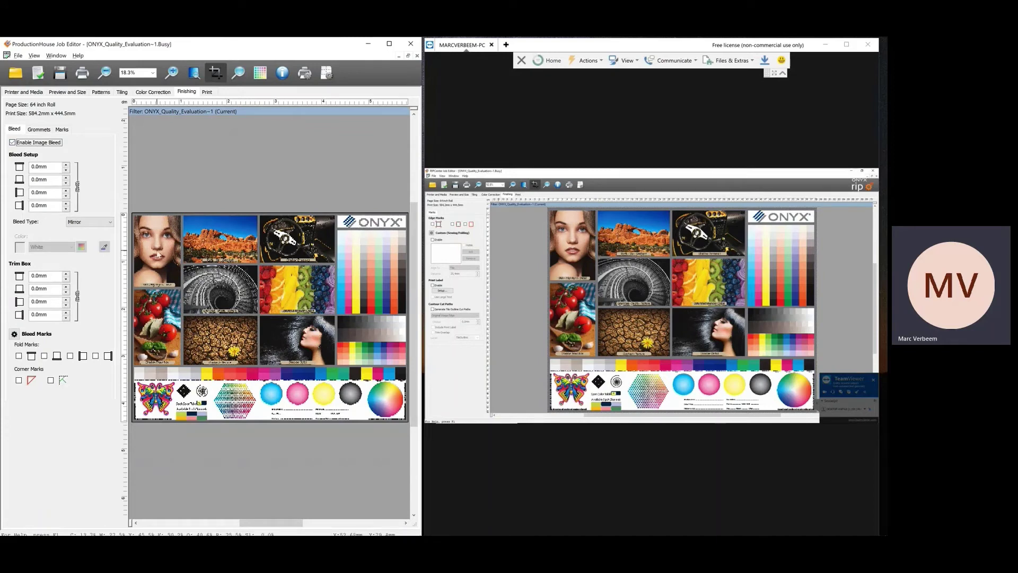
{"action": "double_click", "coordinate": [31, 167]}
{"action": "type", "text": "2"}
{"action": "key", "text": "Return"}
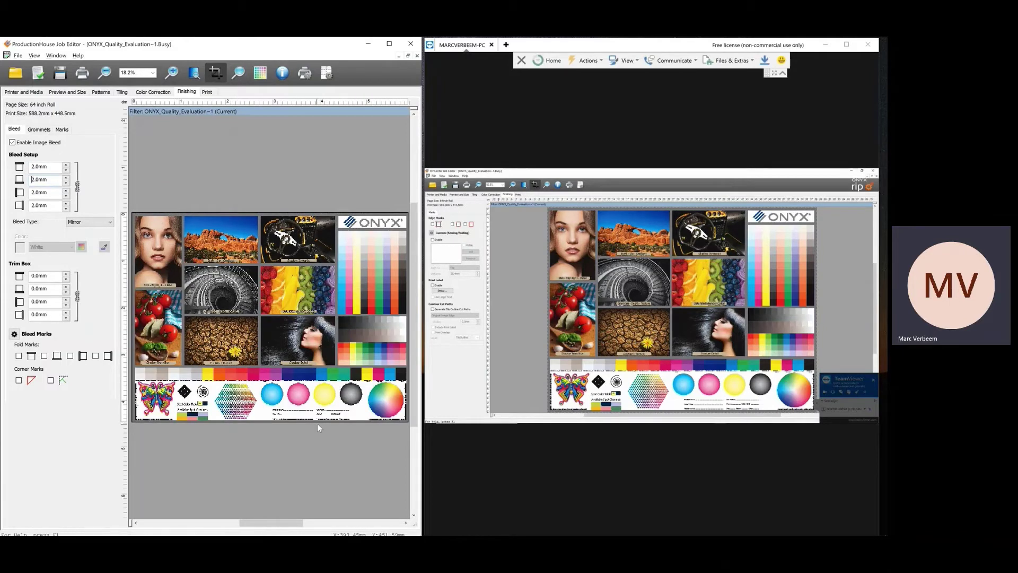
- Set the bleed type to Color, filled with the First Pixel colour
{"action": "left_click", "coordinate": [79, 225]}
{"action": "left_click", "coordinate": [77, 233]}
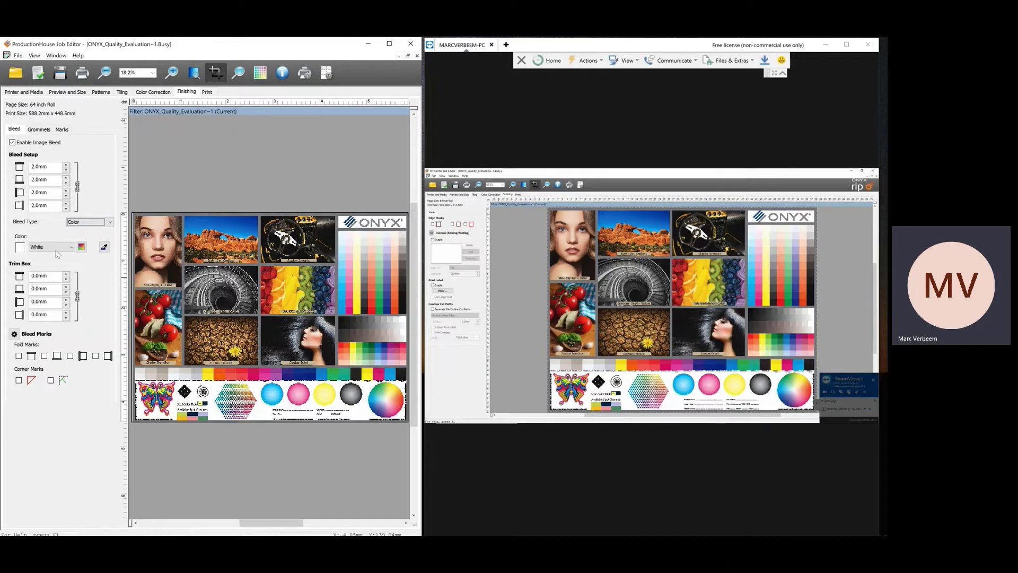
{"action": "left_click", "coordinate": [59, 247]}
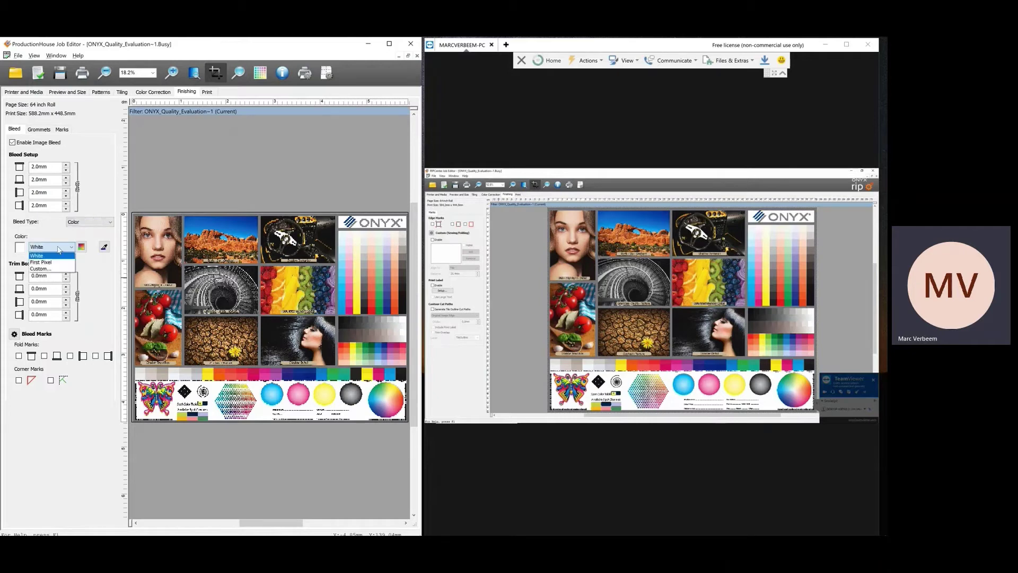
{"action": "left_click", "coordinate": [58, 263]}
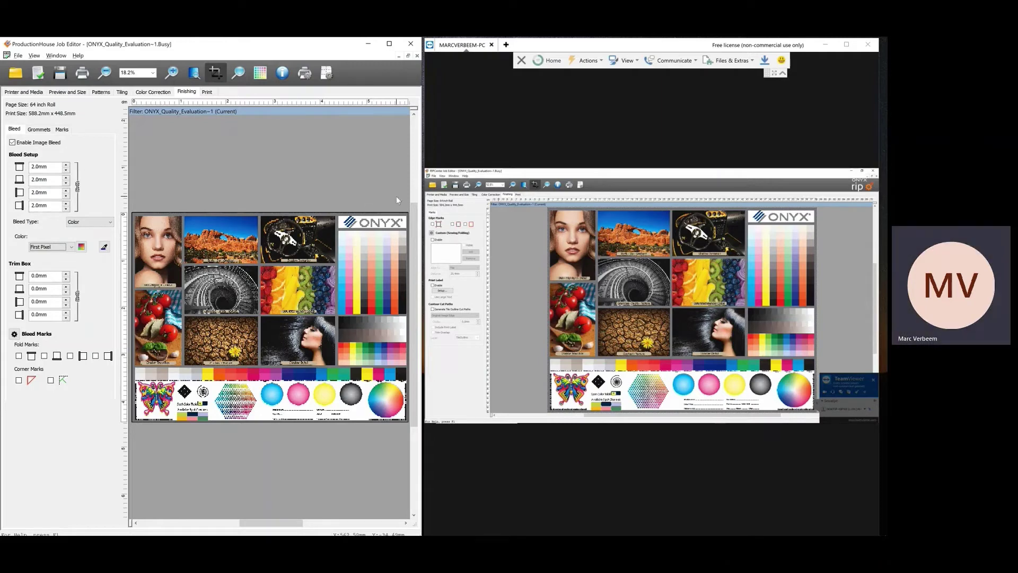
- Set the bleed to 25 mm on all sides and switch its type from Mirror to Duplication
{"action": "double_click", "coordinate": [50, 168]}
{"action": "type", "text": "25"}
{"action": "key", "text": "Tab"}
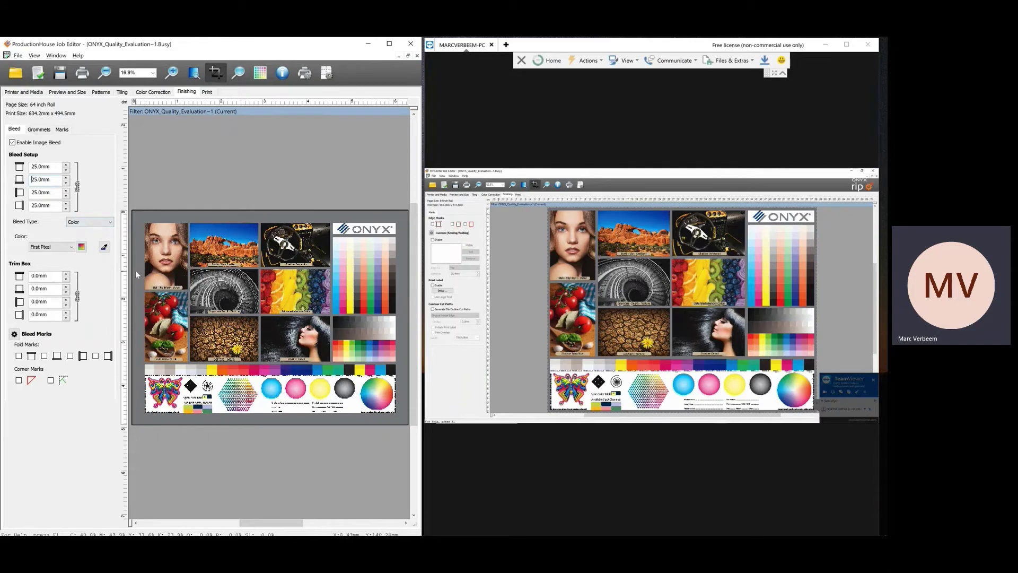
{"action": "left_click", "coordinate": [95, 222]}
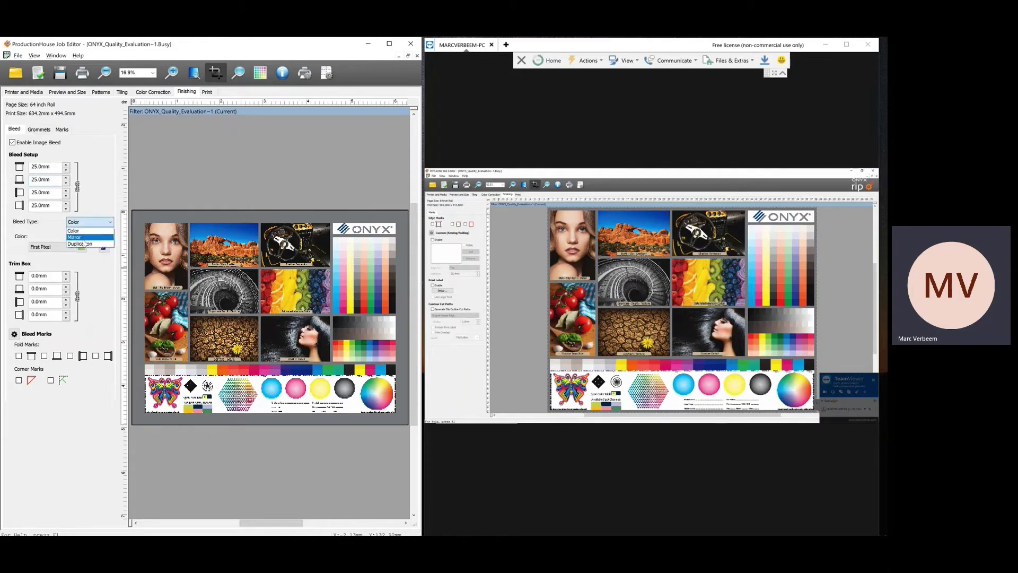
{"action": "left_click", "coordinate": [83, 239]}
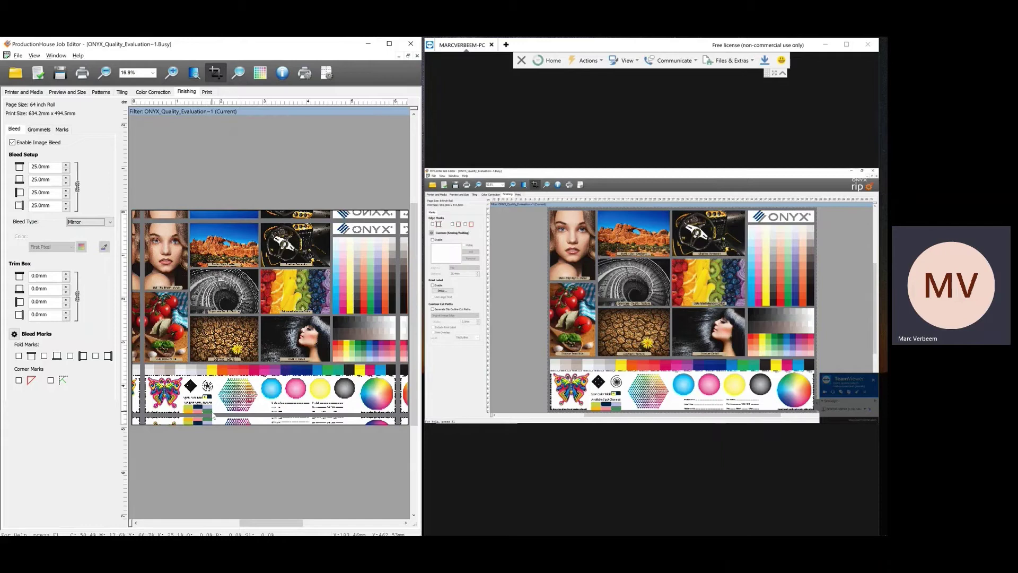
{"action": "left_click", "coordinate": [93, 223]}
{"action": "left_click", "coordinate": [84, 247]}
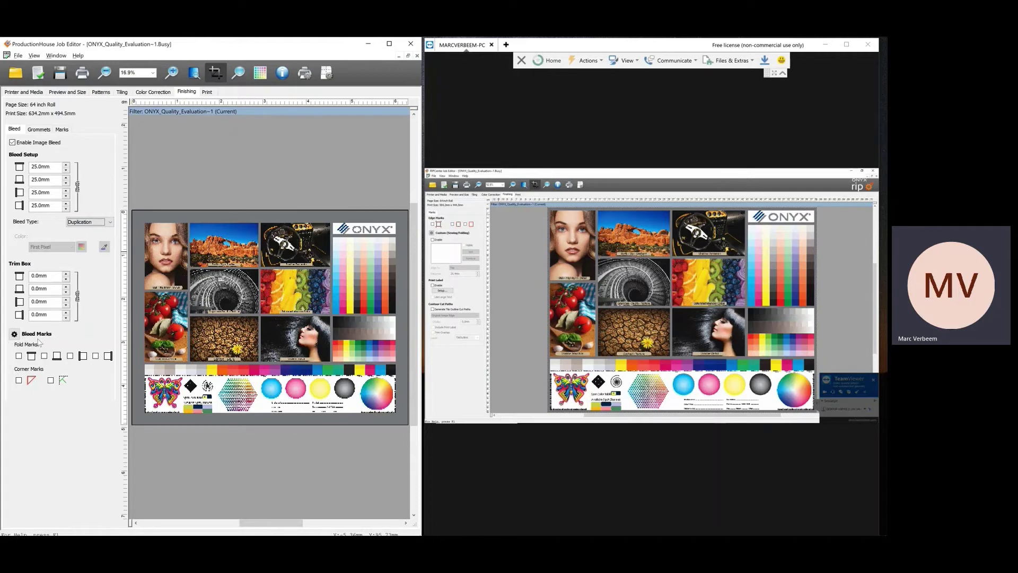
- Add both corner mark styles and a 40 mm trim box on all sides
{"action": "left_click", "coordinate": [18, 381]}
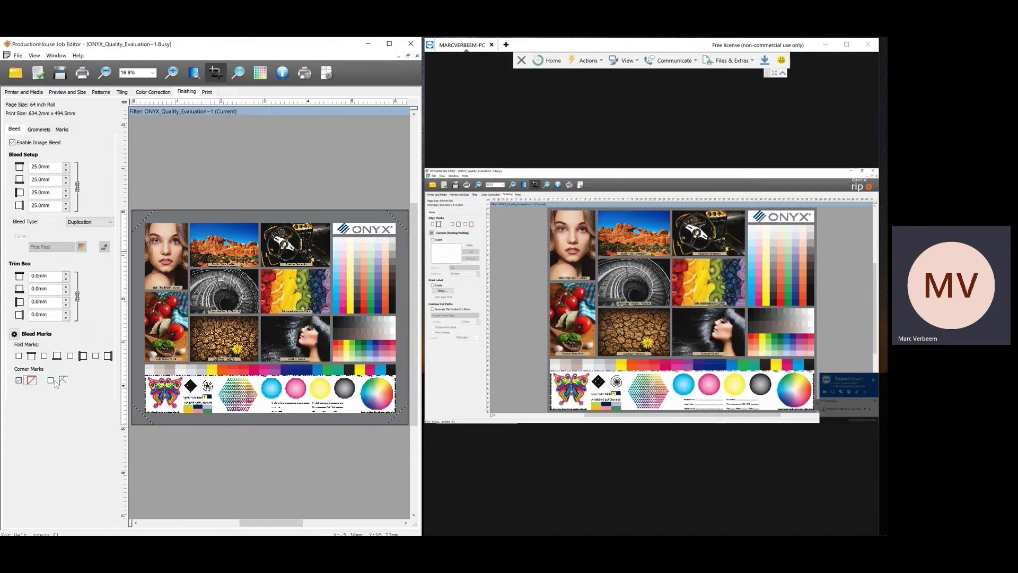
{"action": "left_click", "coordinate": [56, 382]}
{"action": "left_click_drag", "start_coordinate": [47, 277], "coordinate": [20, 273]}
{"action": "type", "text": "40"}
{"action": "key", "text": "Return"}
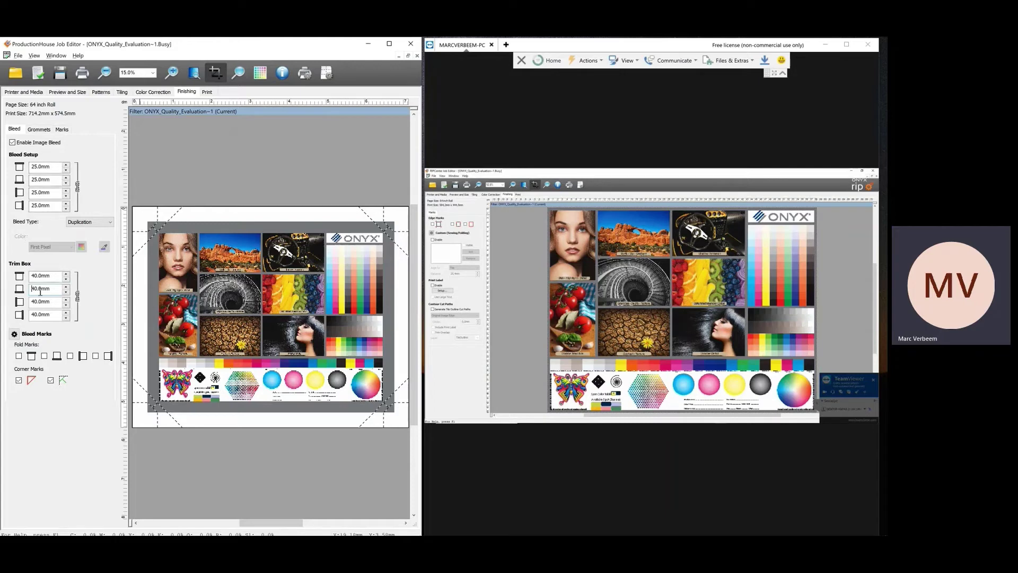
- Reset the trim box and bleed to 0 mm and disable image bleed
{"action": "left_click_drag", "start_coordinate": [55, 276], "coordinate": [6, 272]}
{"action": "type", "text": "0"}
{"action": "key", "text": "Tab"}
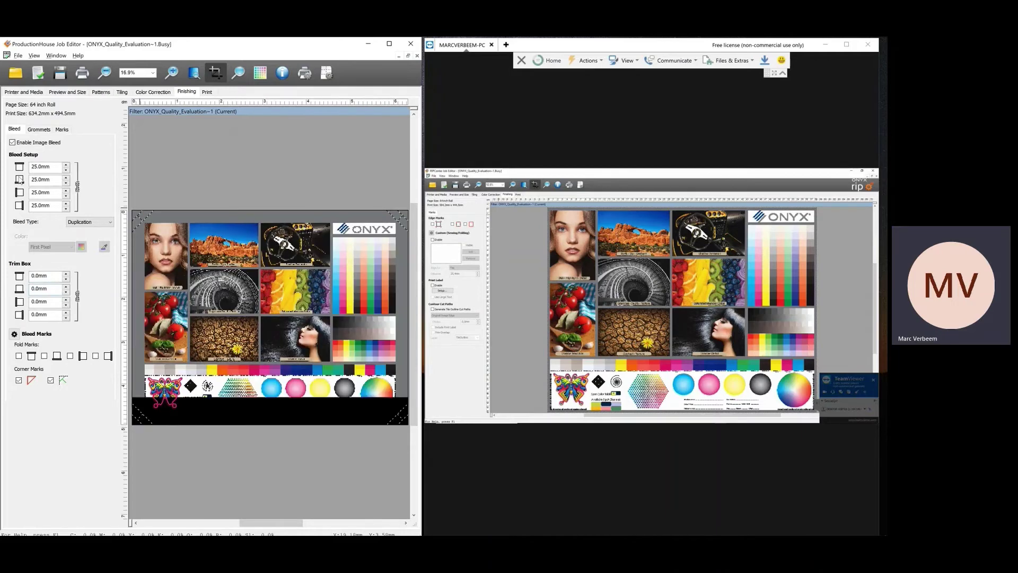
{"action": "left_click_drag", "start_coordinate": [53, 167], "coordinate": [4, 164]}
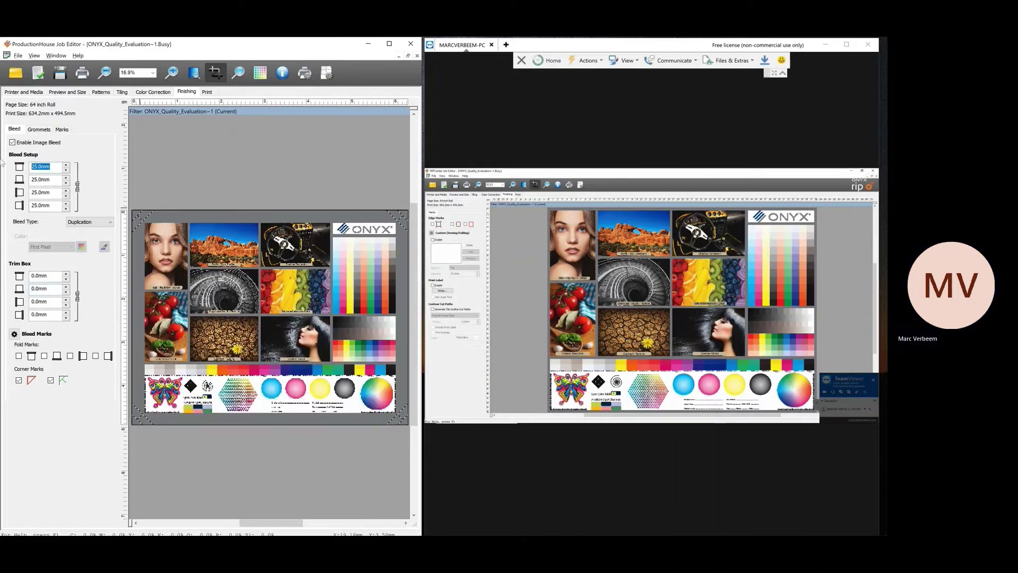
{"action": "type", "text": "0"}
{"action": "key", "text": "Tab"}
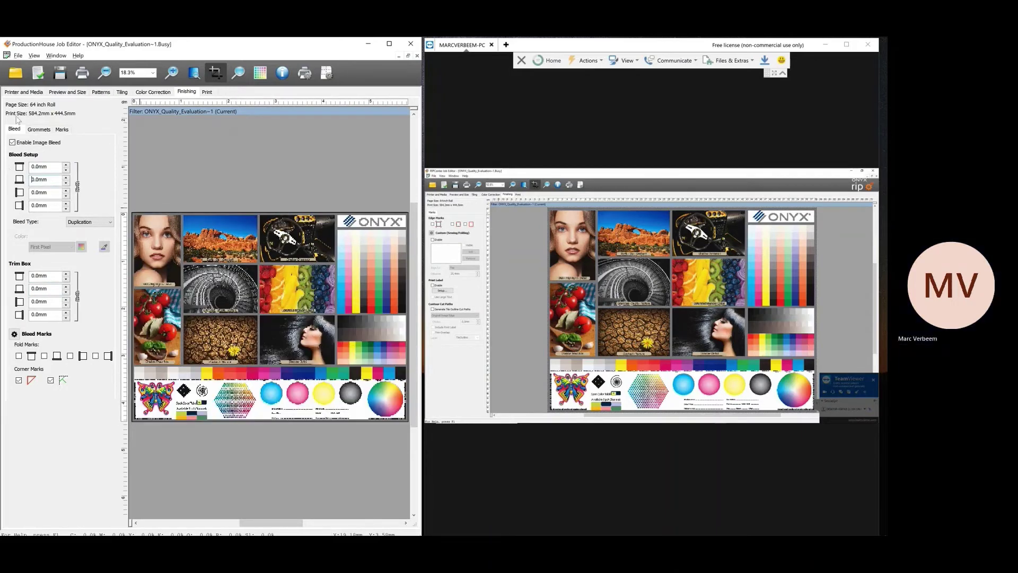
{"action": "left_click", "coordinate": [13, 142]}
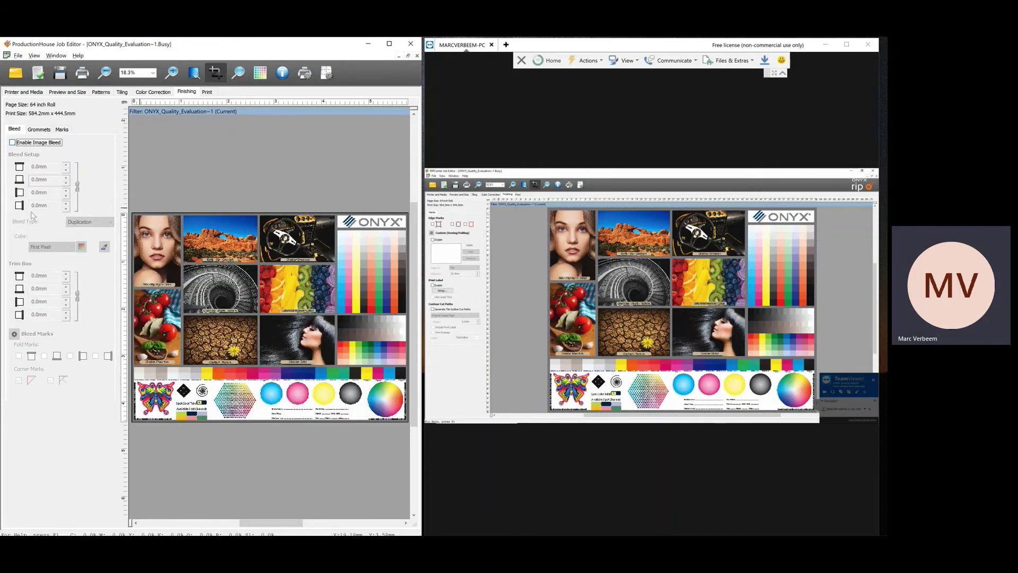
- Enable grommets on all four edges with a White mark line colour
{"action": "left_click", "coordinate": [39, 130]}
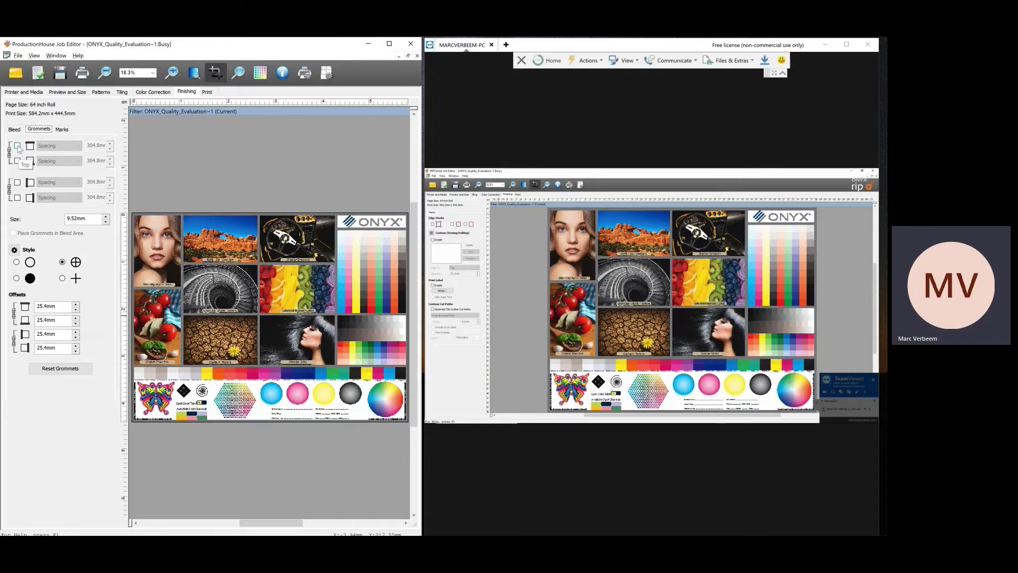
{"action": "left_click", "coordinate": [18, 147]}
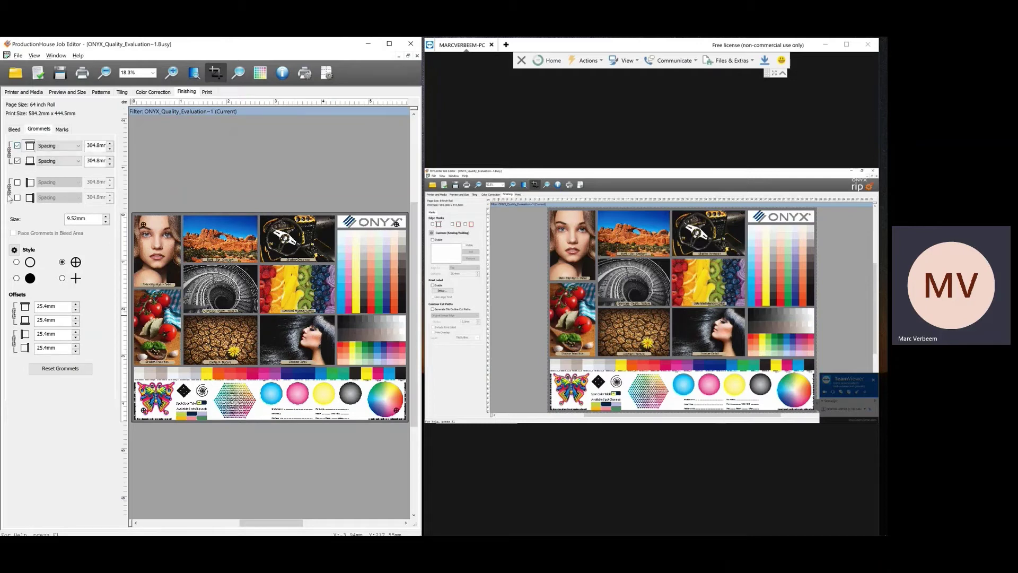
{"action": "left_click", "coordinate": [17, 183]}
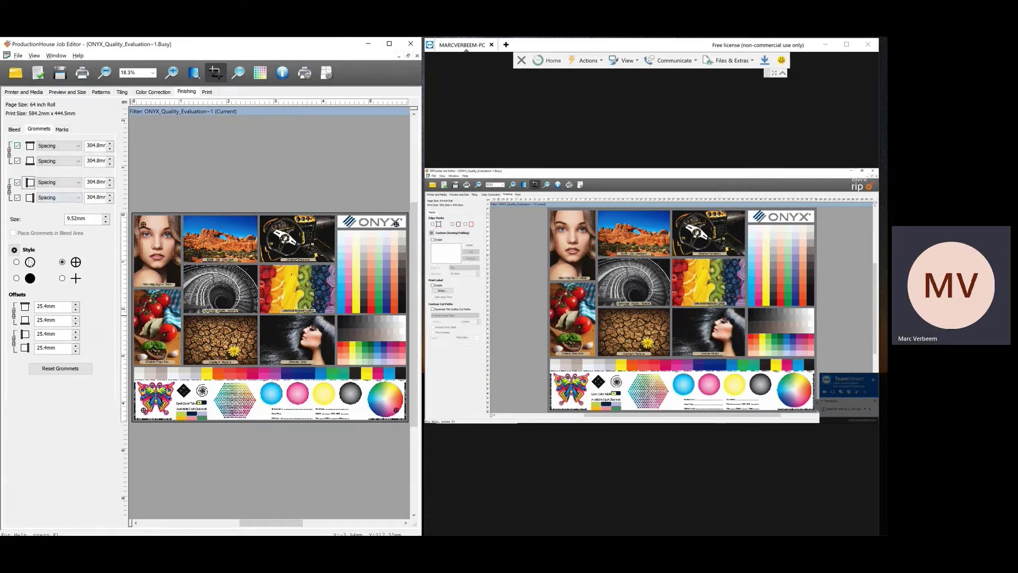
{"action": "left_click", "coordinate": [15, 250]}
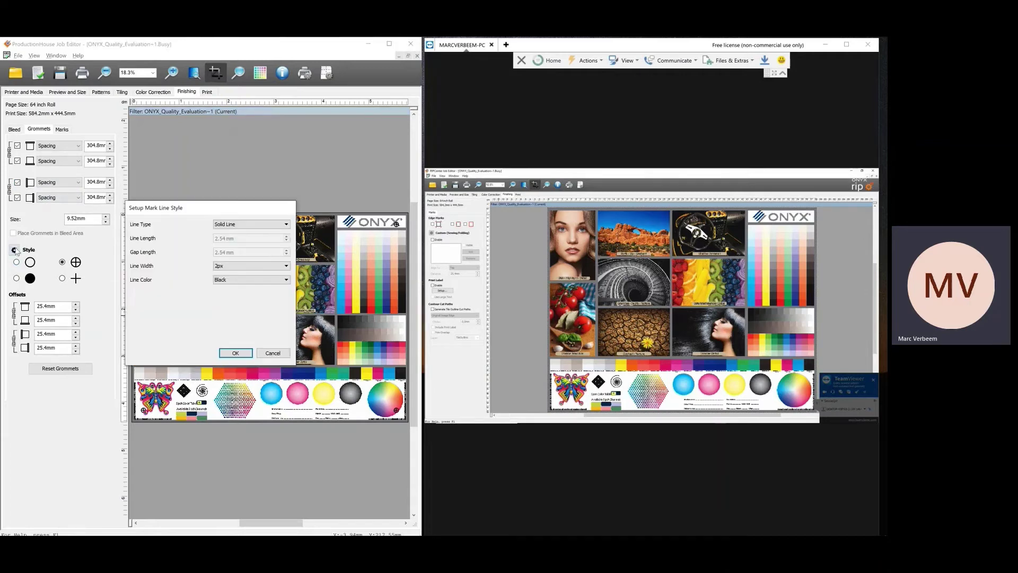
{"action": "left_click", "coordinate": [249, 283]}
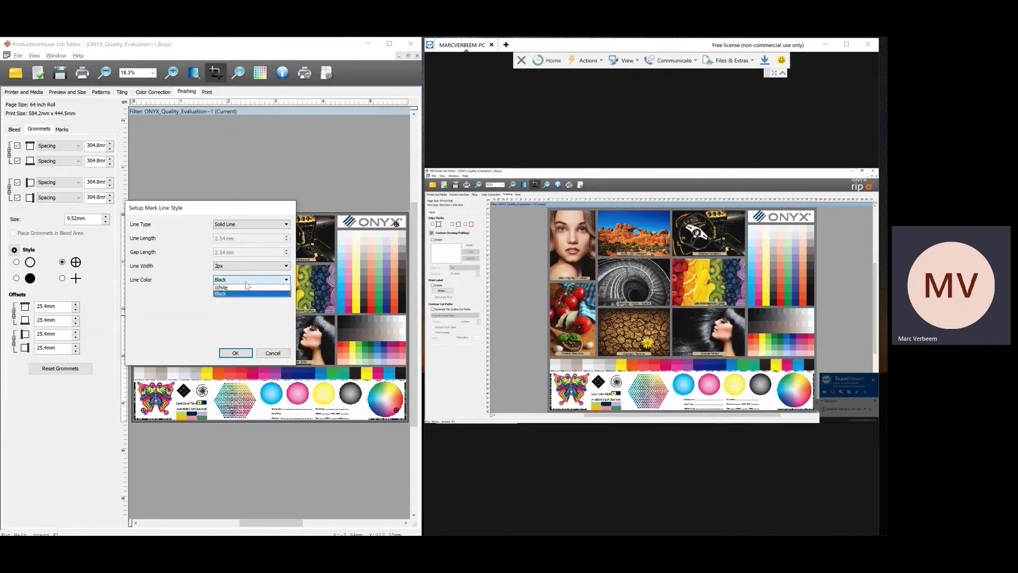
{"action": "left_click", "coordinate": [247, 294]}
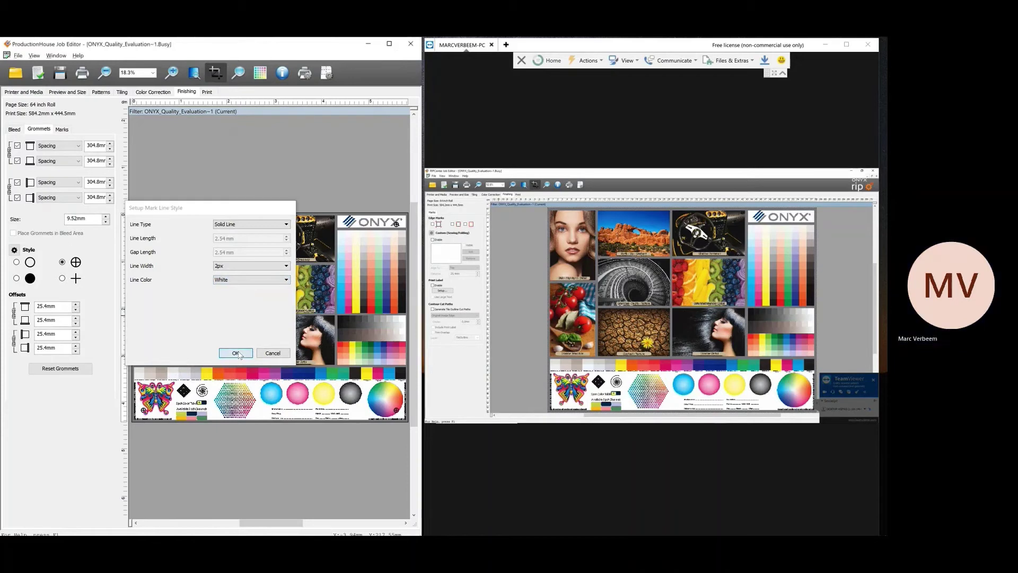
{"action": "left_click", "coordinate": [236, 353]}
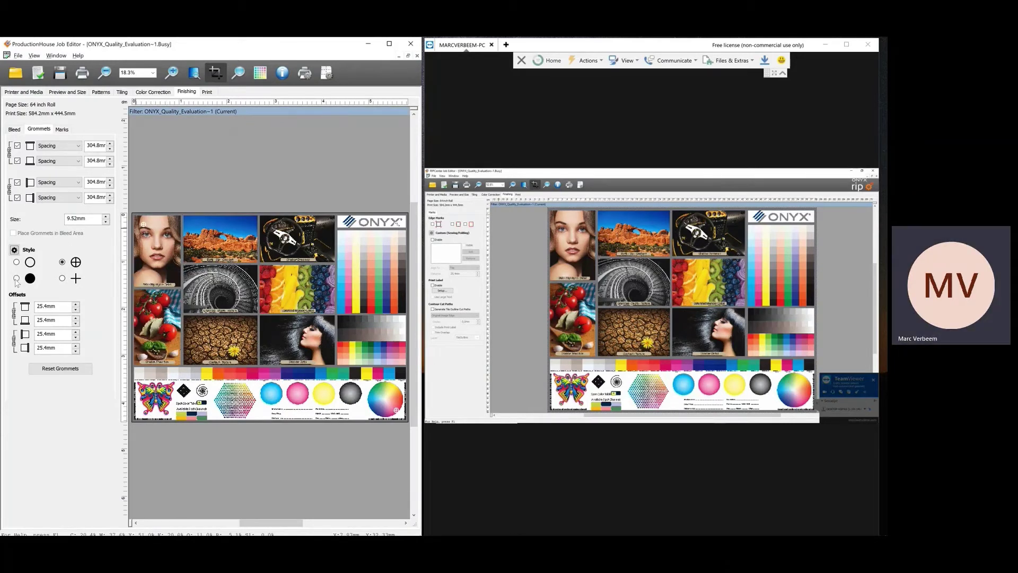
- Make the grommets 29.52mm filled circles with a Black line colour
{"action": "left_click", "coordinate": [16, 280]}
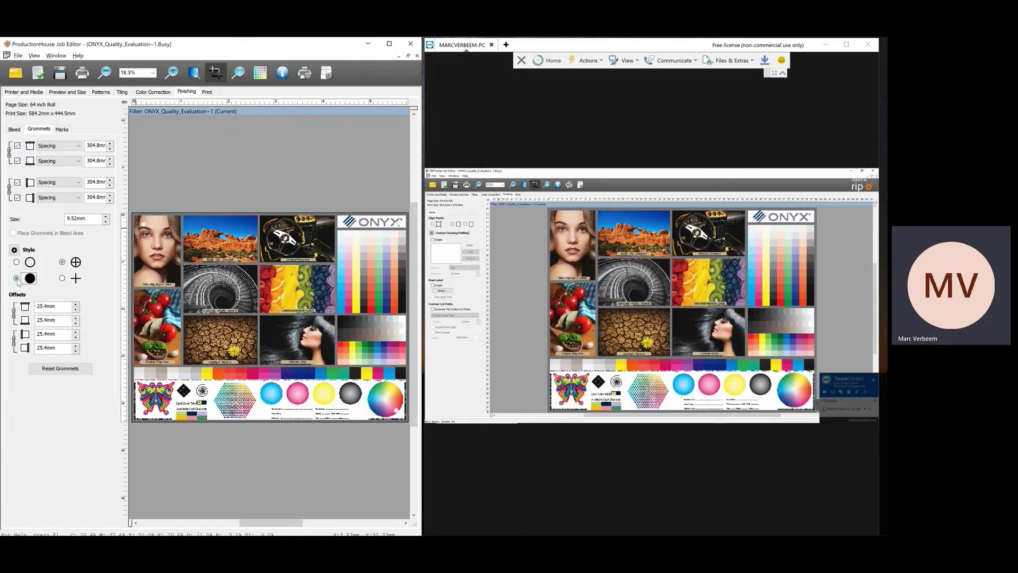
{"action": "left_click", "coordinate": [107, 216]}
{"action": "left_click", "coordinate": [108, 217]}
{"action": "left_click", "coordinate": [108, 216]}
{"action": "left_click", "coordinate": [108, 216]}
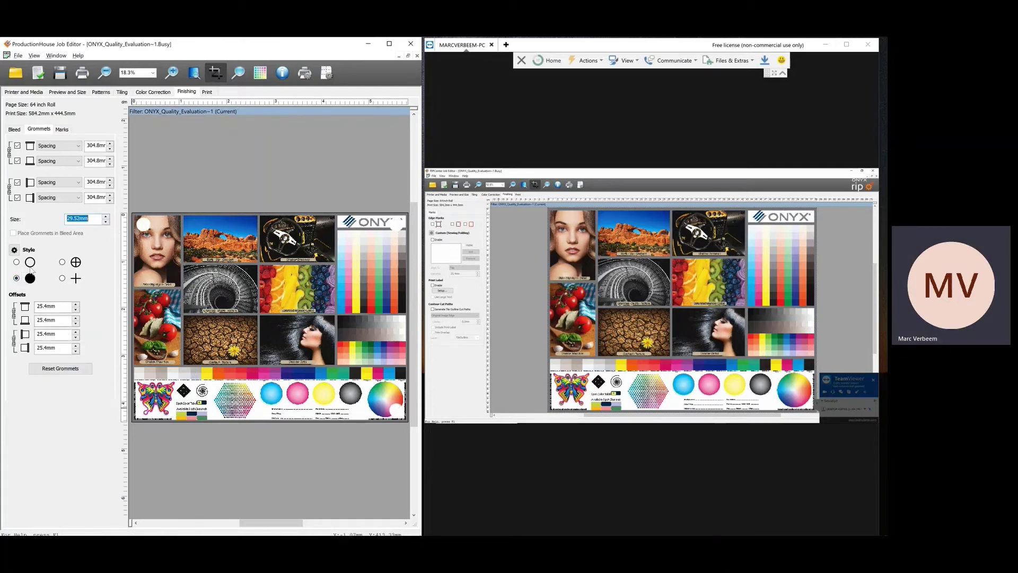
{"action": "left_click", "coordinate": [15, 250]}
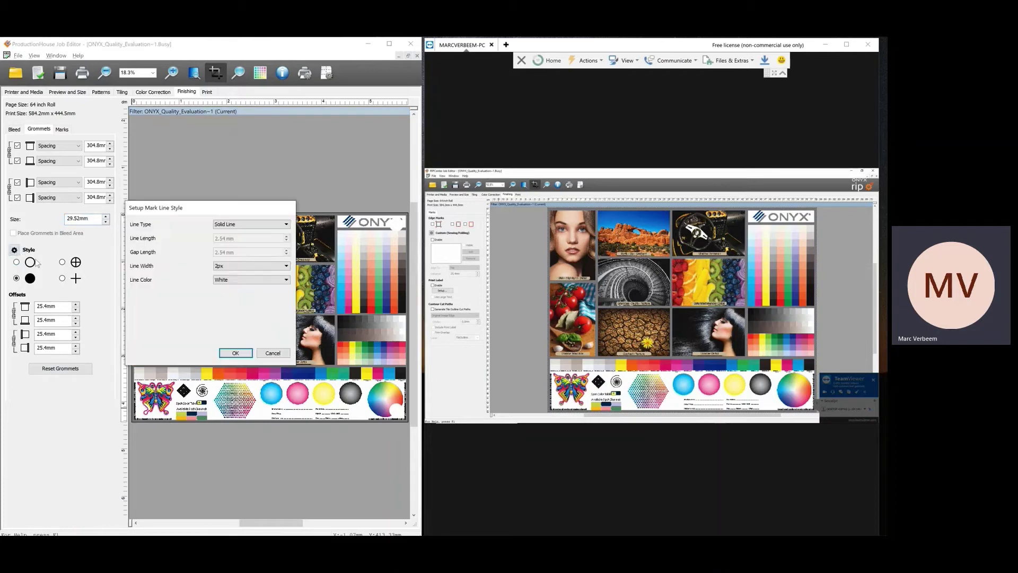
{"action": "left_click", "coordinate": [249, 281]}
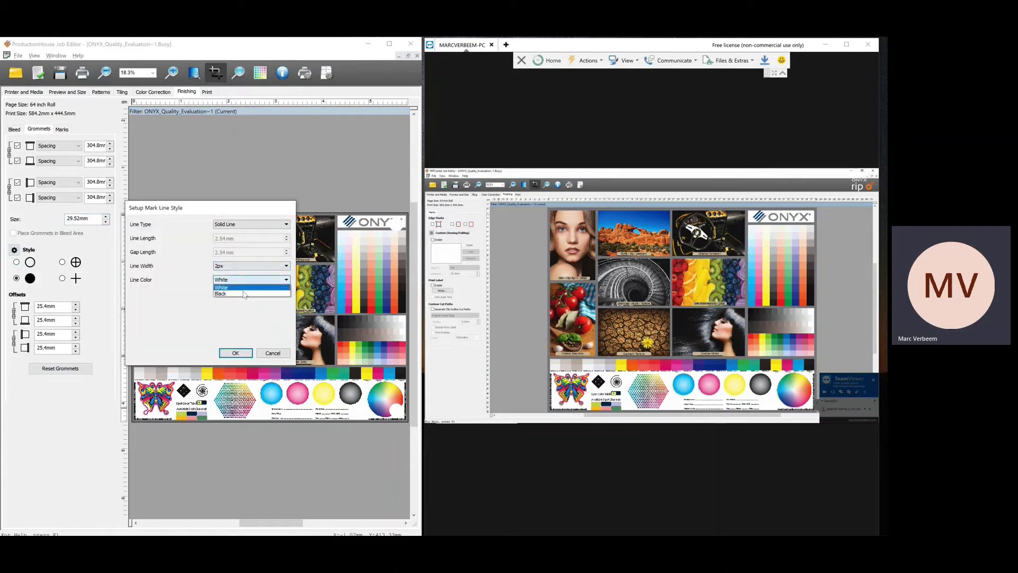
{"action": "left_click", "coordinate": [247, 288]}
{"action": "left_click", "coordinate": [235, 354]}
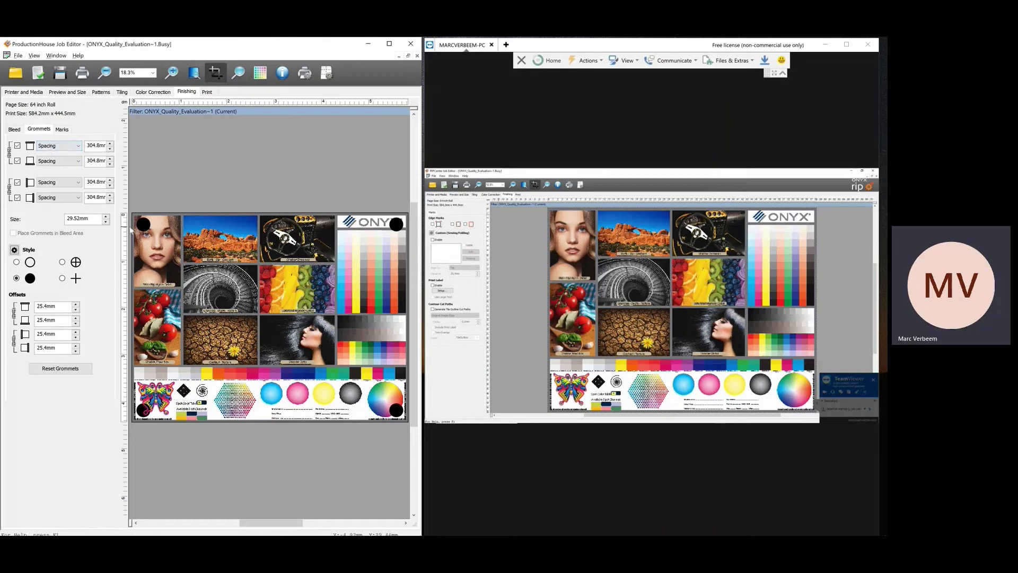
- Switch top/bottom and side grommets to Quantity placement with 3 grommets each
{"action": "left_click", "coordinate": [53, 148]}
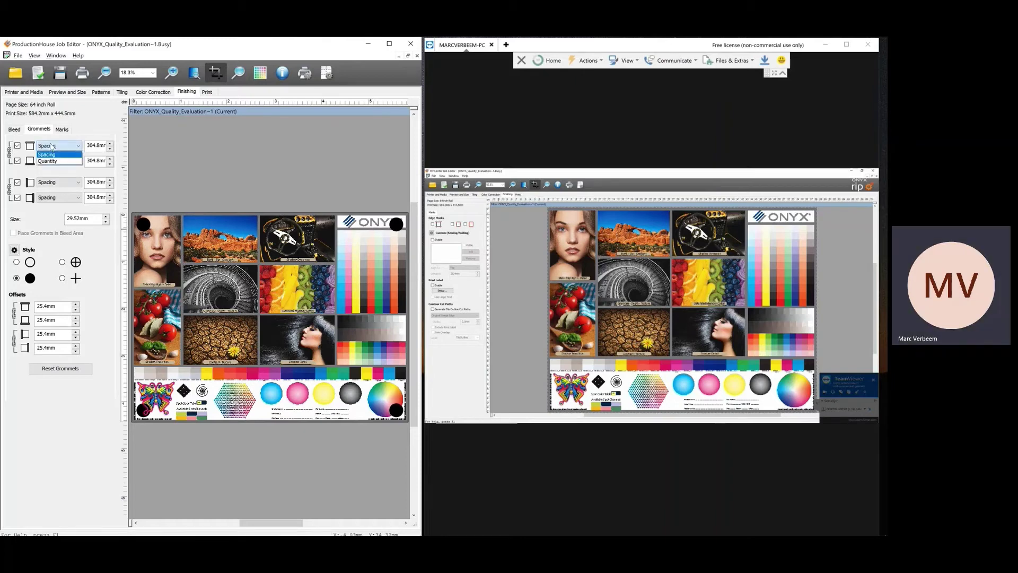
{"action": "left_click", "coordinate": [50, 163]}
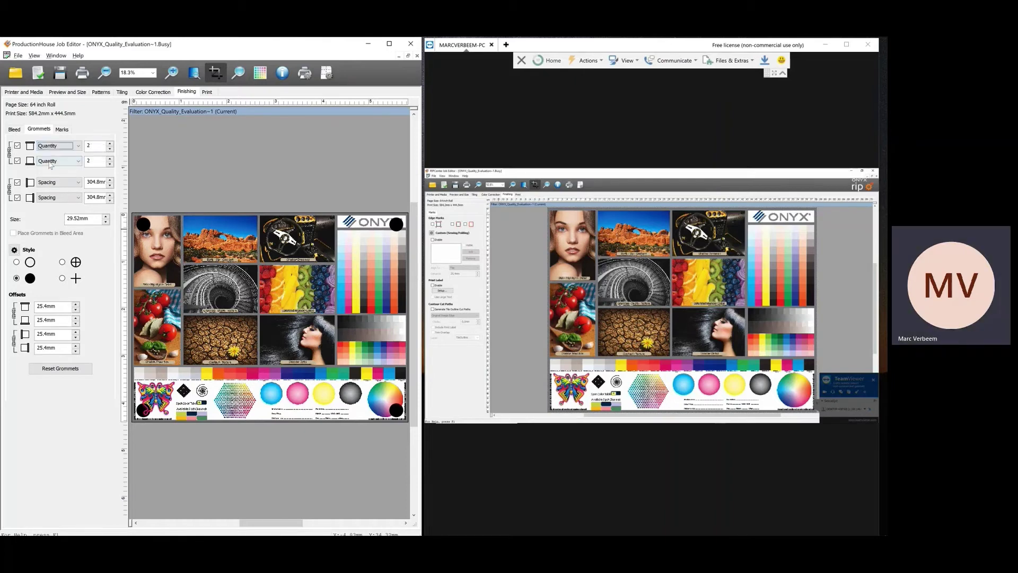
{"action": "left_click", "coordinate": [110, 143]}
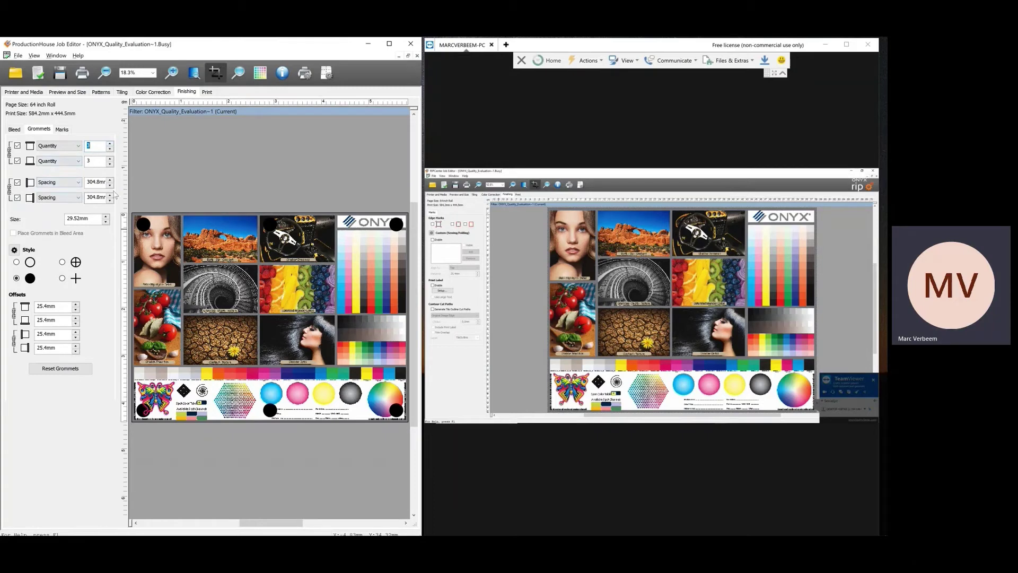
{"action": "left_click", "coordinate": [74, 185]}
{"action": "left_click", "coordinate": [67, 199]}
{"action": "left_click", "coordinate": [111, 181]}
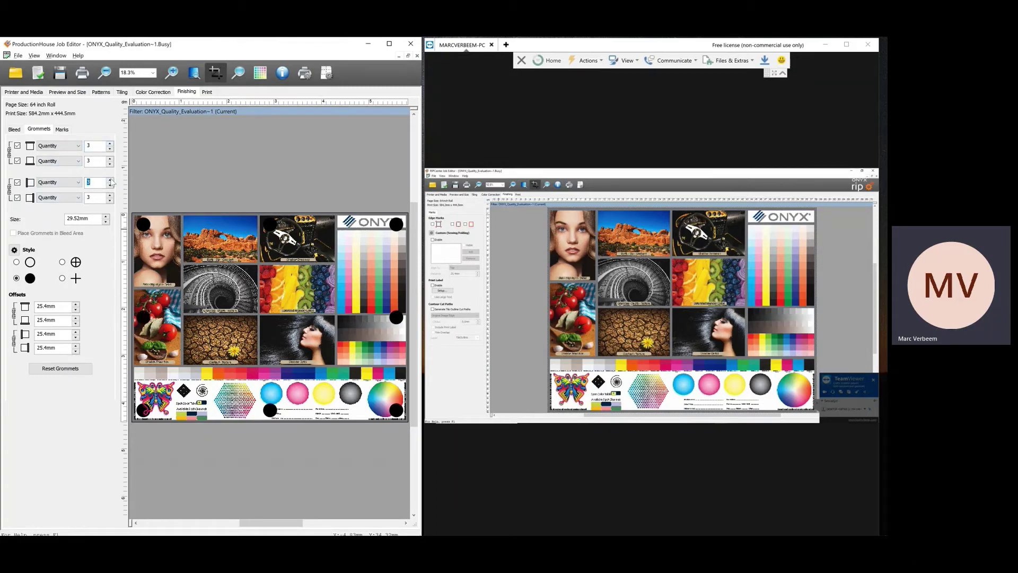
- Change the grommet size to 15 mm
{"action": "left_click_drag", "start_coordinate": [88, 216], "coordinate": [69, 218]}
{"action": "type", "text": "15"}
{"action": "key", "text": "Return"}
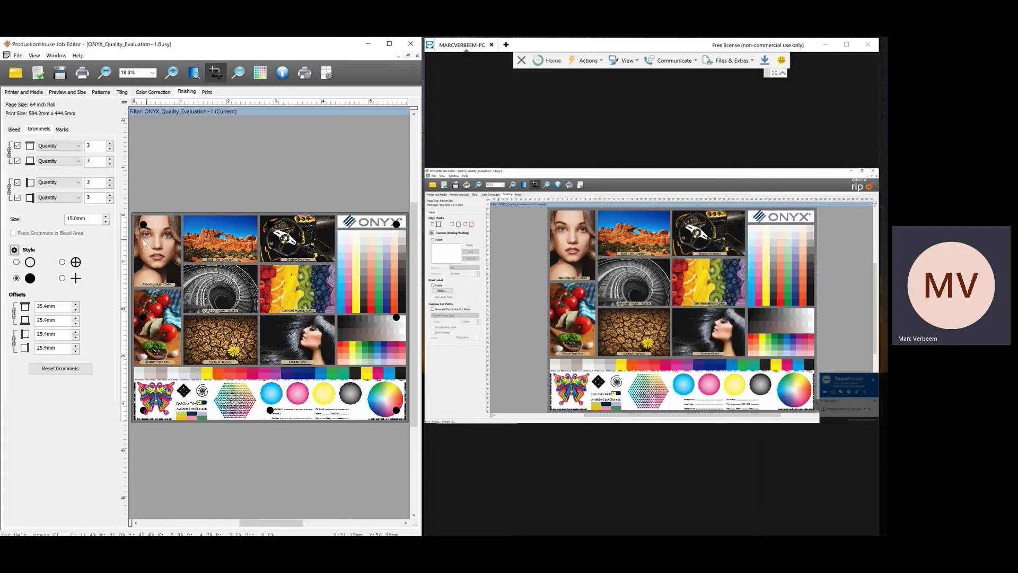
- Turn on Enable Image Bleed, set the Trim Box to 40 mm, and clear both Corner Marks boxes
{"action": "left_click", "coordinate": [12, 130]}
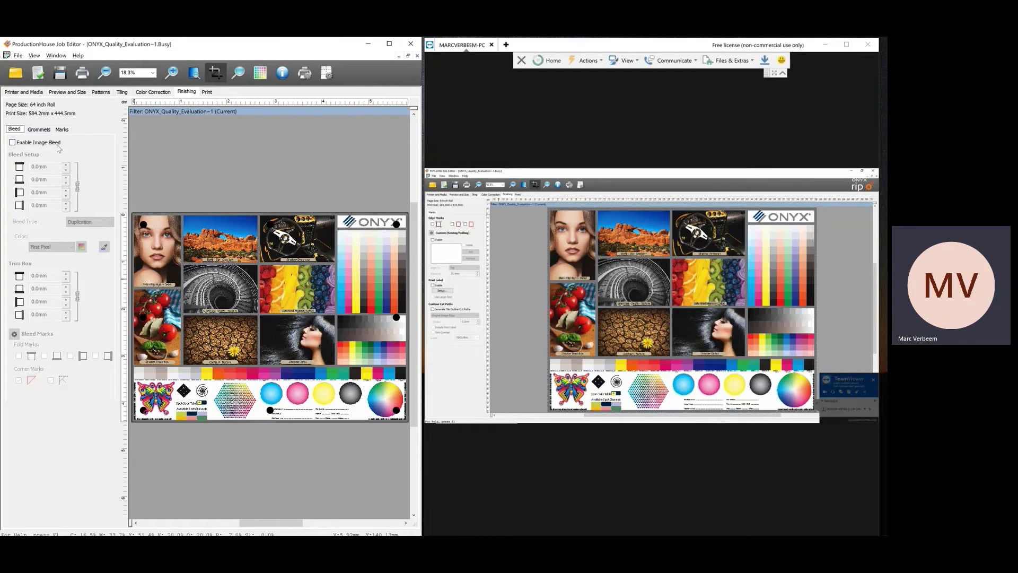
{"action": "left_click", "coordinate": [12, 142]}
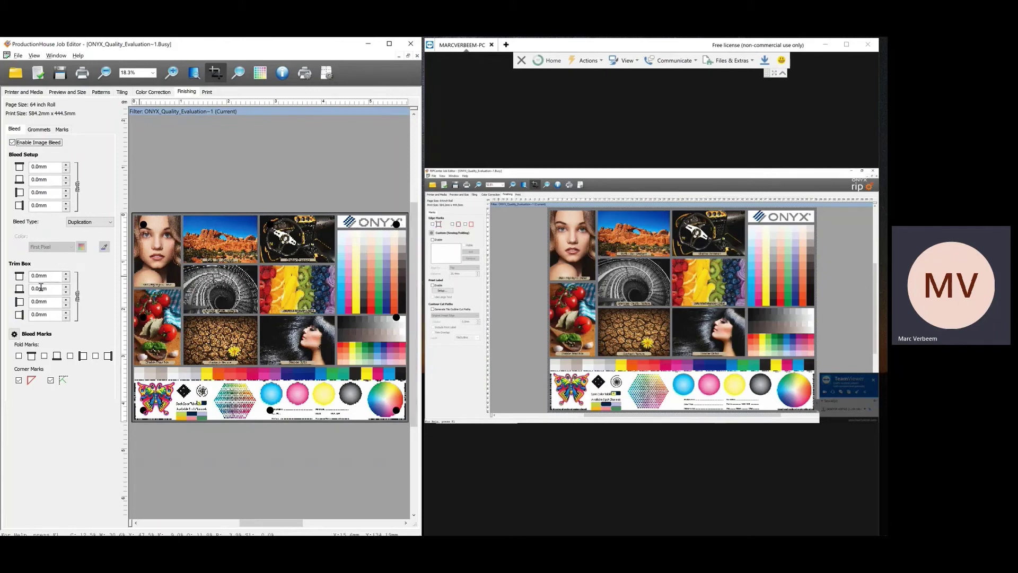
{"action": "left_click", "coordinate": [52, 275]}
{"action": "type", "text": "40"}
{"action": "key", "text": "Tab"}
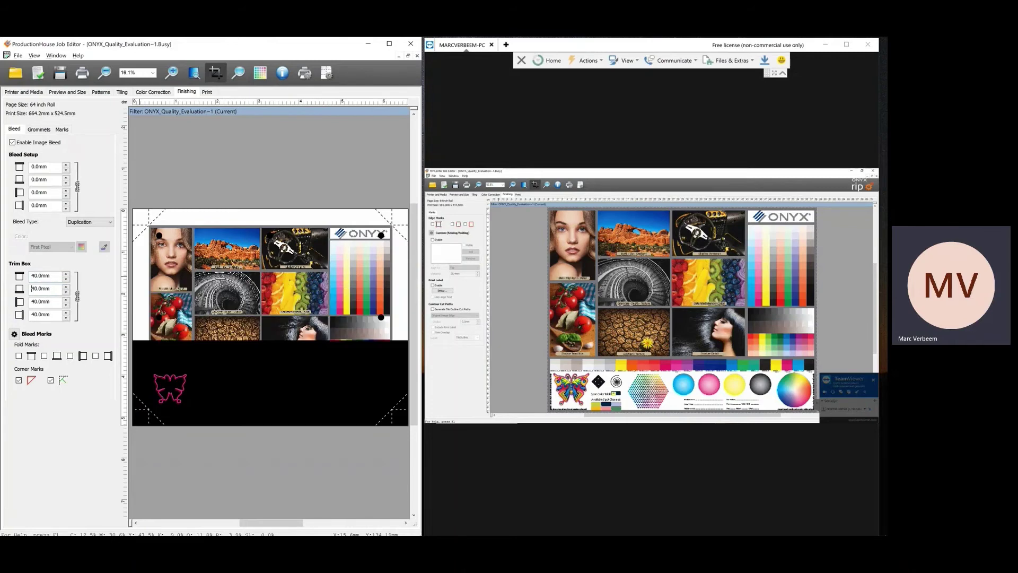
{"action": "left_click", "coordinate": [18, 380]}
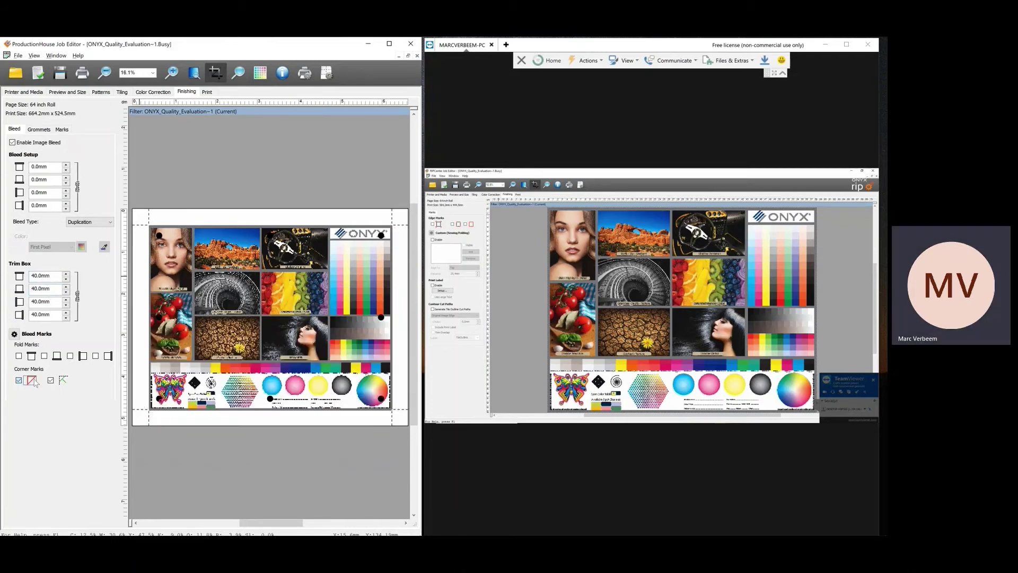
{"action": "left_click", "coordinate": [50, 380]}
- Turn on Place Grommets in Bleed Area in the grommet settings
{"action": "left_click", "coordinate": [38, 129]}
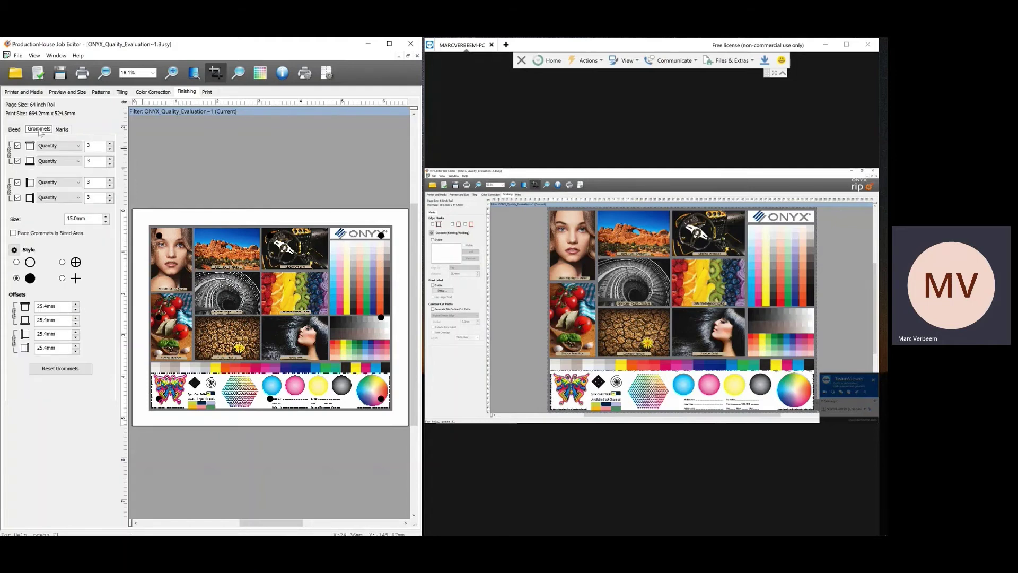
{"action": "left_click", "coordinate": [13, 234]}
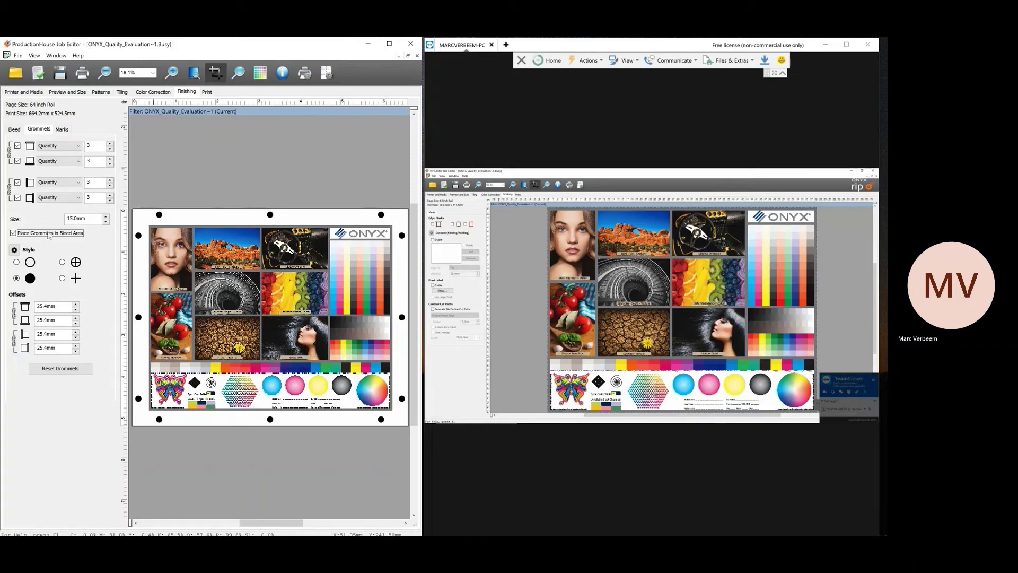
- Turn on Generate Tile Outline Cut Paths with placement set to Trim Box Edge
{"action": "left_click", "coordinate": [61, 130]}
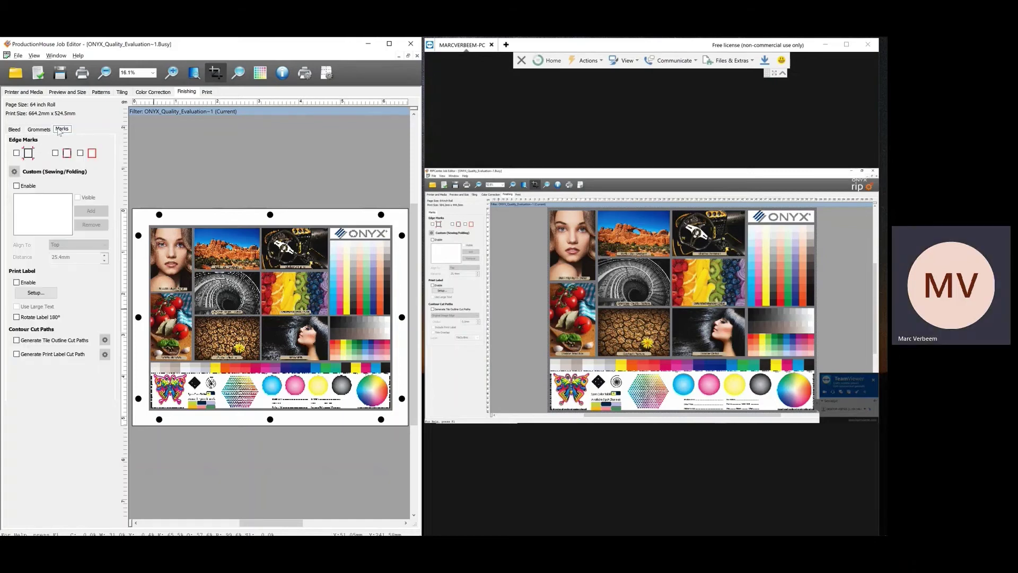
{"action": "left_click", "coordinate": [17, 340]}
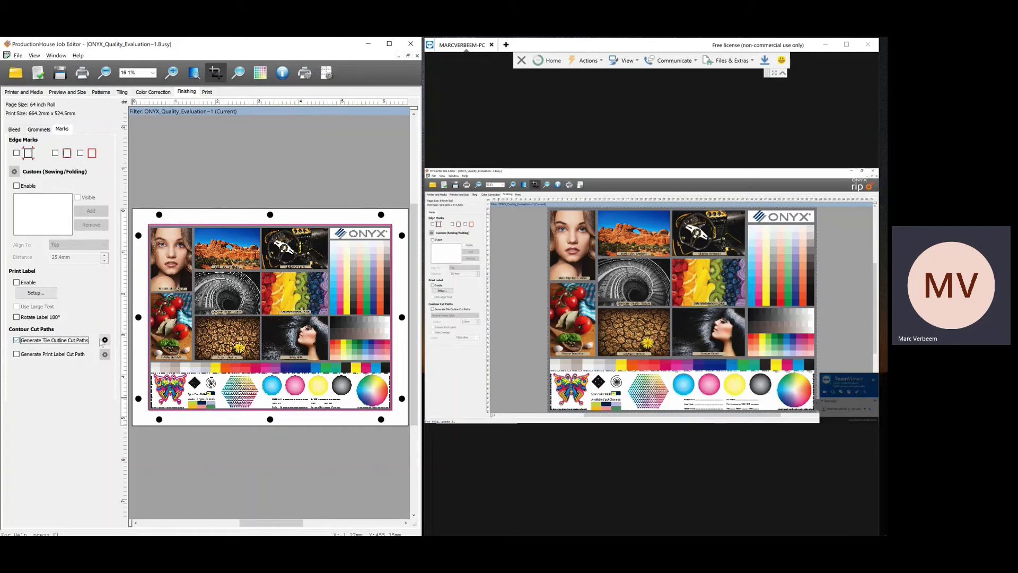
{"action": "left_click", "coordinate": [105, 340]}
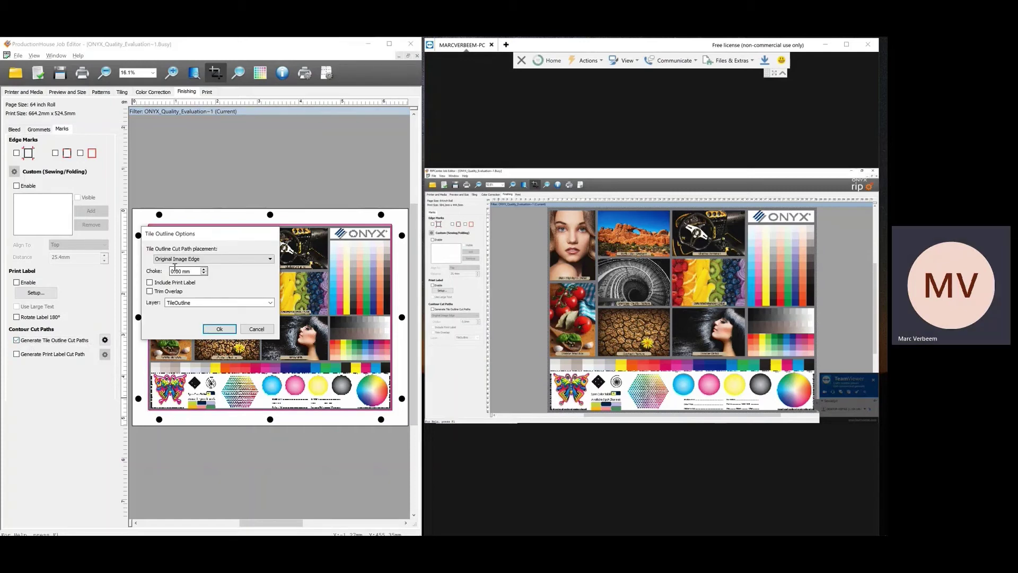
{"action": "left_click", "coordinate": [179, 259]}
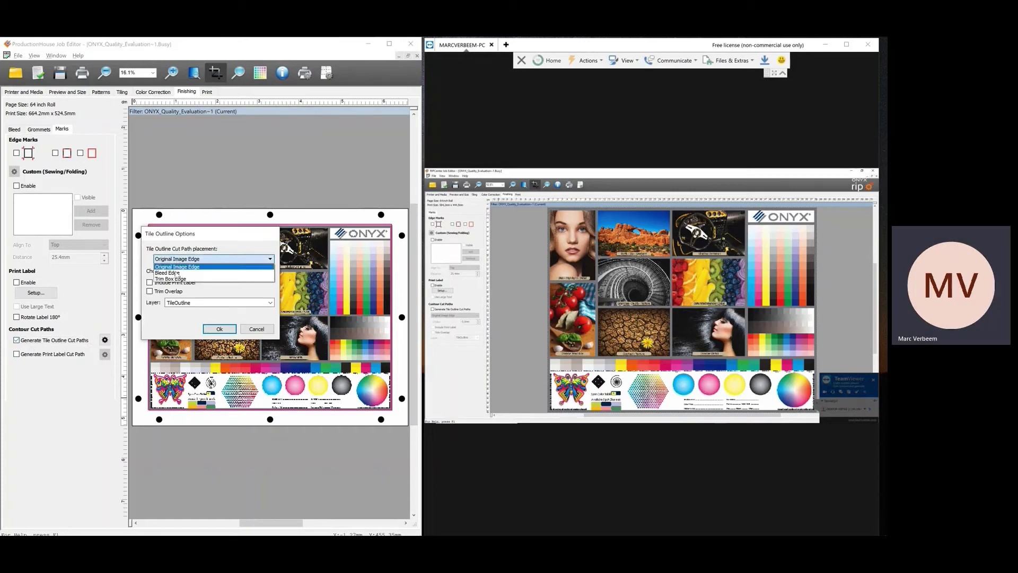
{"action": "left_click", "coordinate": [169, 279]}
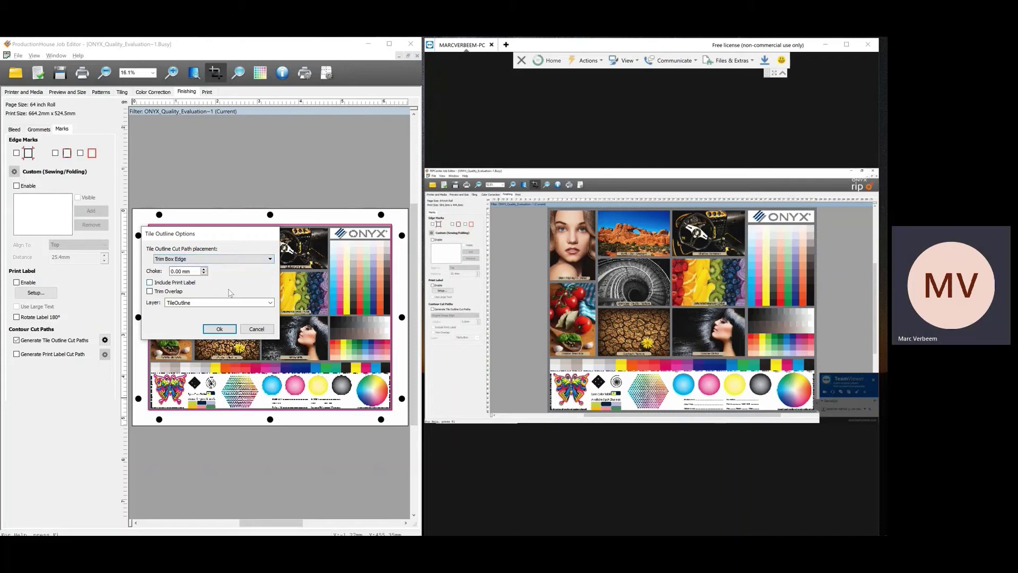
{"action": "left_click", "coordinate": [222, 329]}
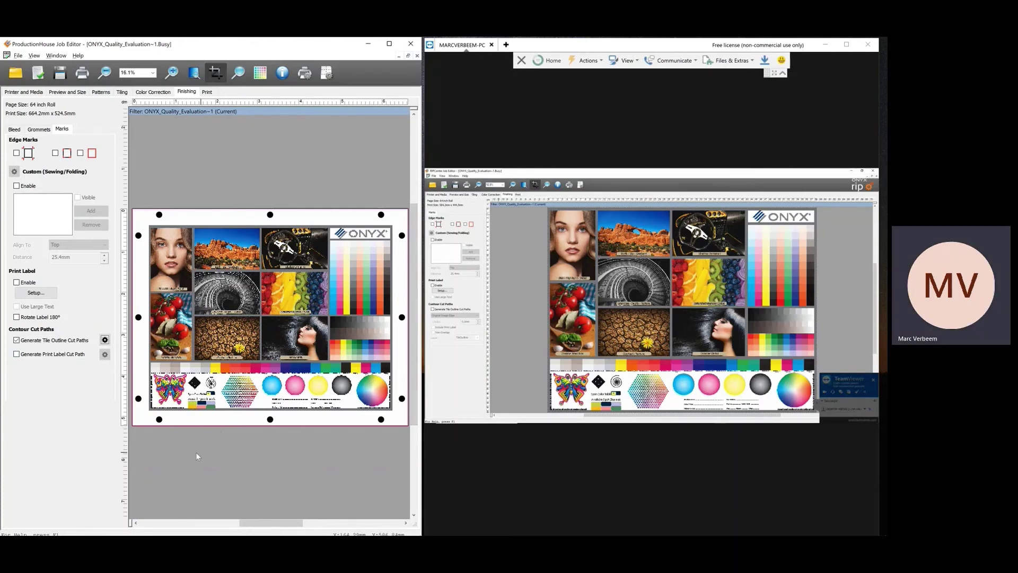
{"action": "left_click", "coordinate": [40, 357]}
{"action": "left_click", "coordinate": [105, 355]}
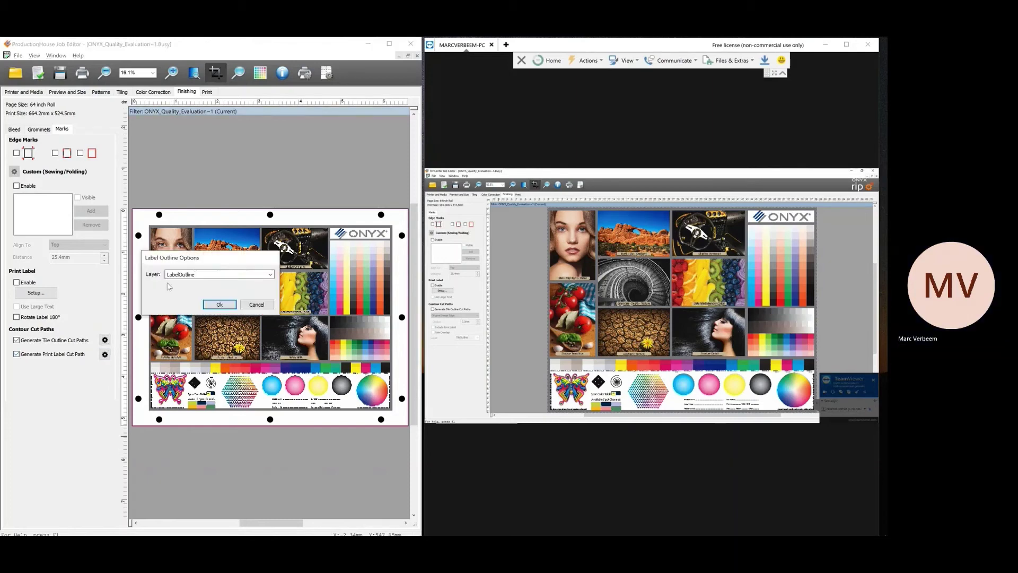
{"action": "left_click", "coordinate": [256, 305]}
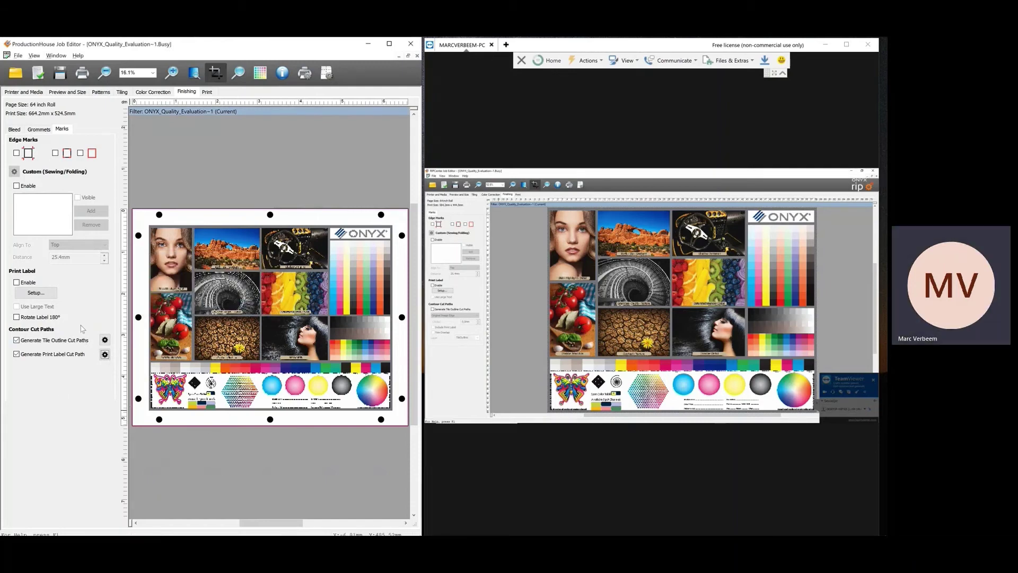
{"action": "left_click", "coordinate": [32, 294]}
{"action": "left_click", "coordinate": [93, 255]}
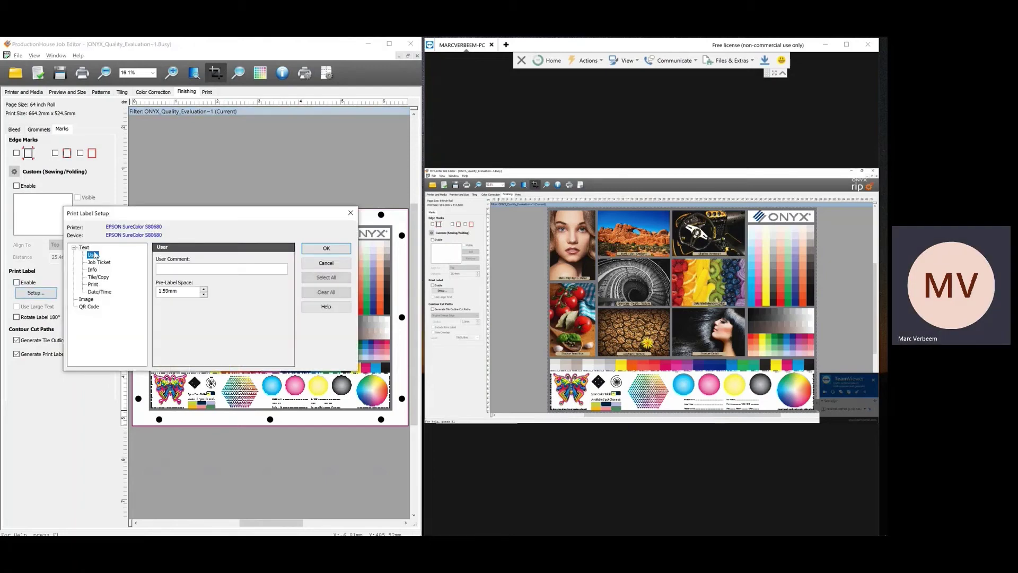
{"action": "left_click", "coordinate": [97, 263]}
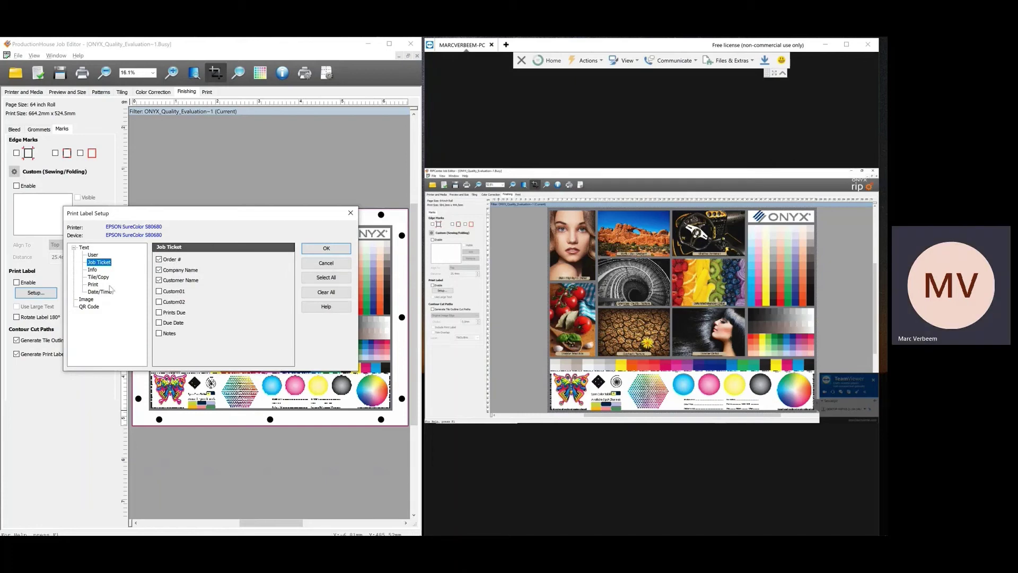
{"action": "left_click", "coordinate": [89, 300]}
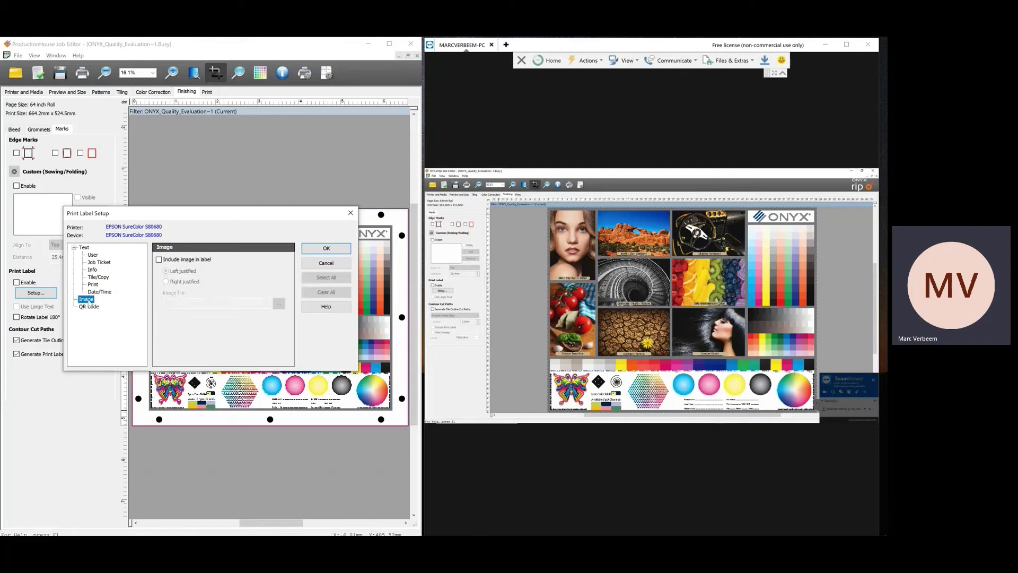
{"action": "left_click", "coordinate": [89, 307]}
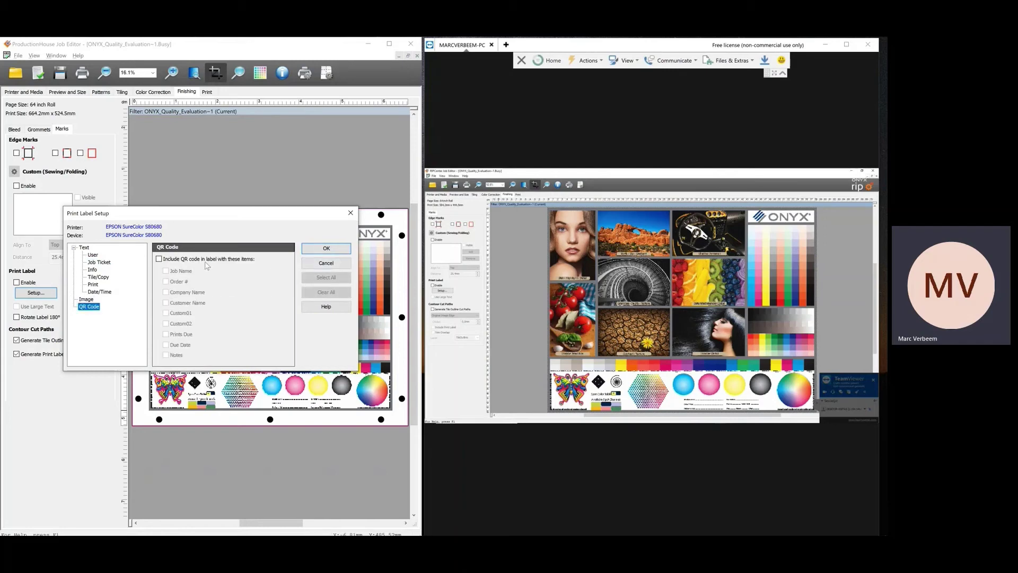
{"action": "left_click", "coordinate": [159, 259]}
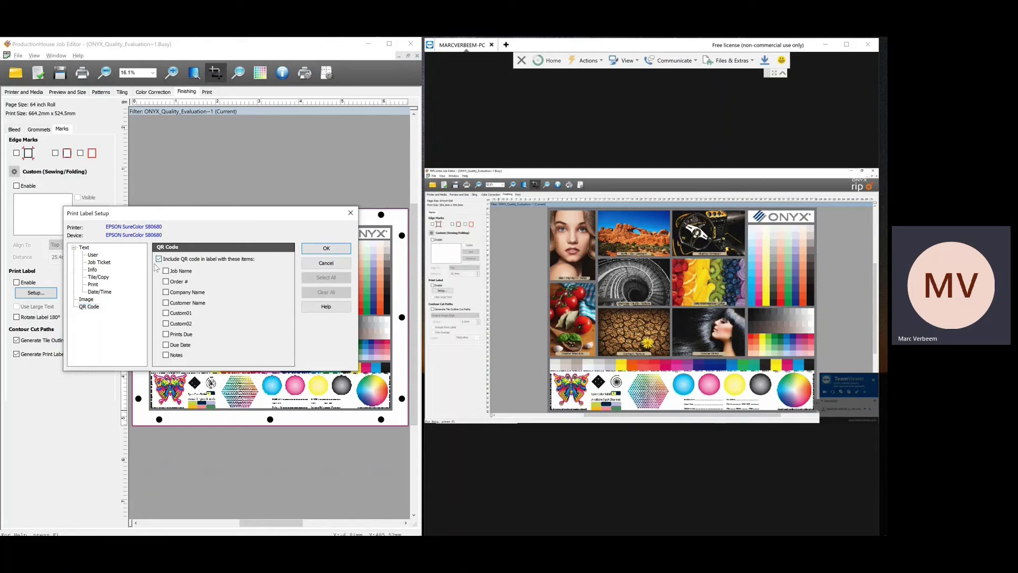
{"action": "left_click", "coordinate": [341, 264]}
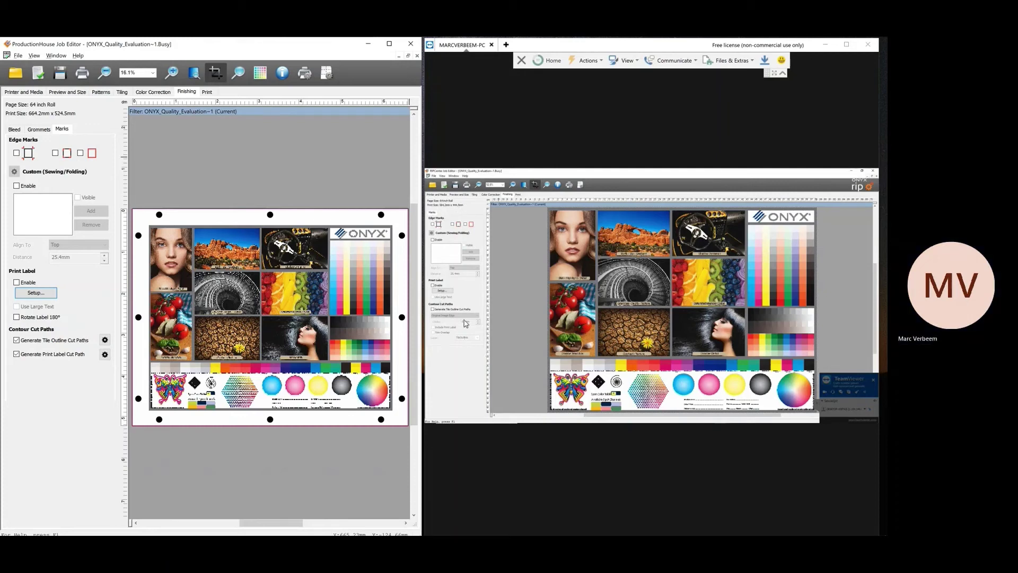
- Check the remote job's Print Label Job Ticket, cancel it, and enable Generate Tile Outline Cut Paths
{"action": "left_click", "coordinate": [444, 292]}
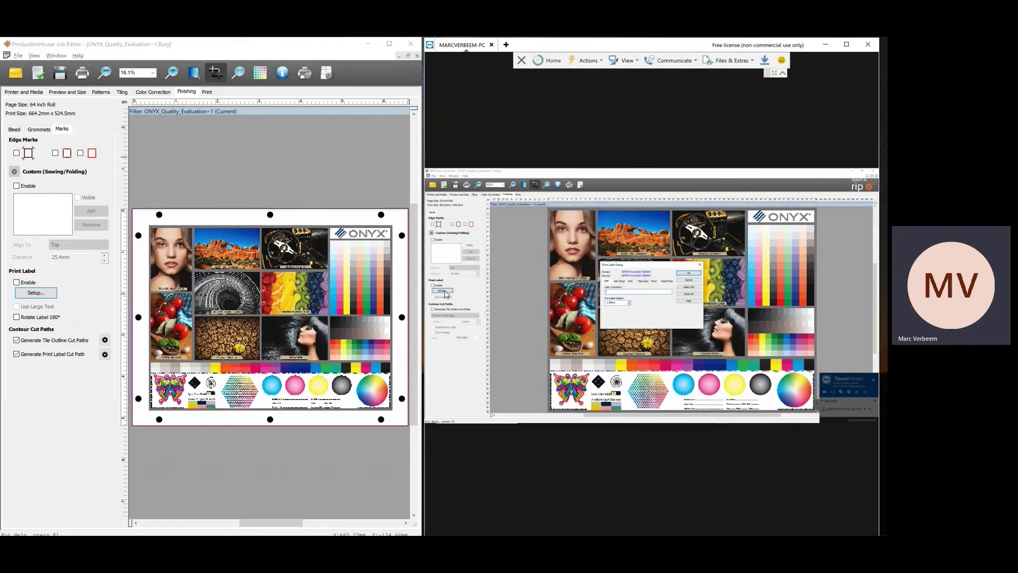
{"action": "left_click", "coordinate": [619, 281]}
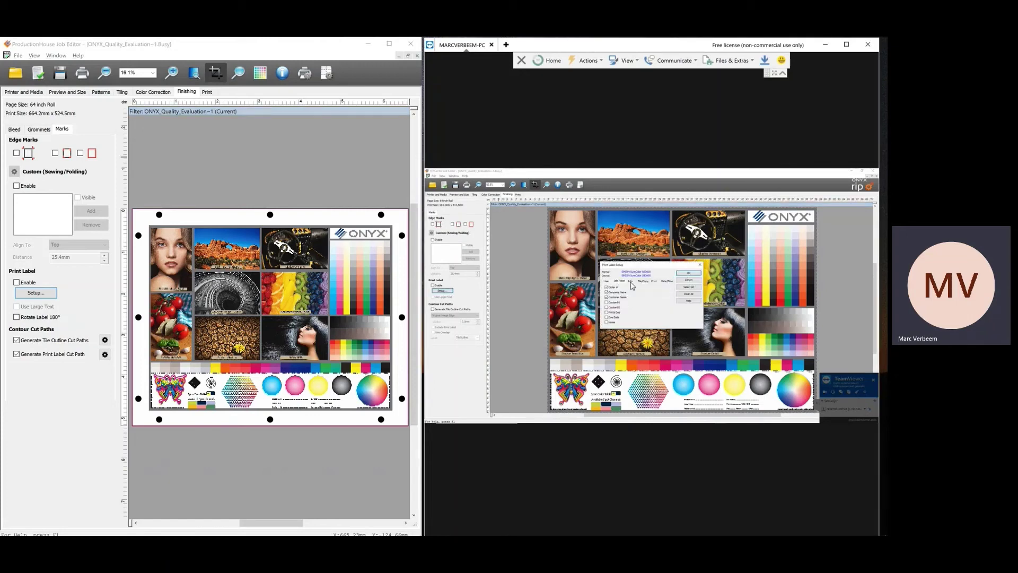
{"action": "left_click", "coordinate": [691, 279]}
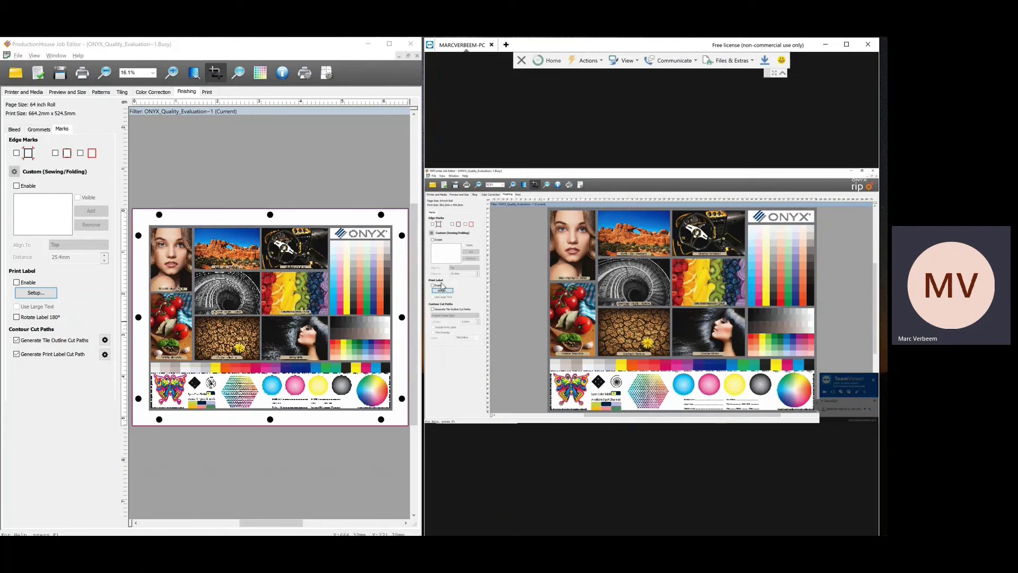
{"action": "left_click", "coordinate": [432, 309]}
- Show the Color Correction settings and look over the Tools >> list without choosing anything
{"action": "left_click", "coordinate": [152, 92]}
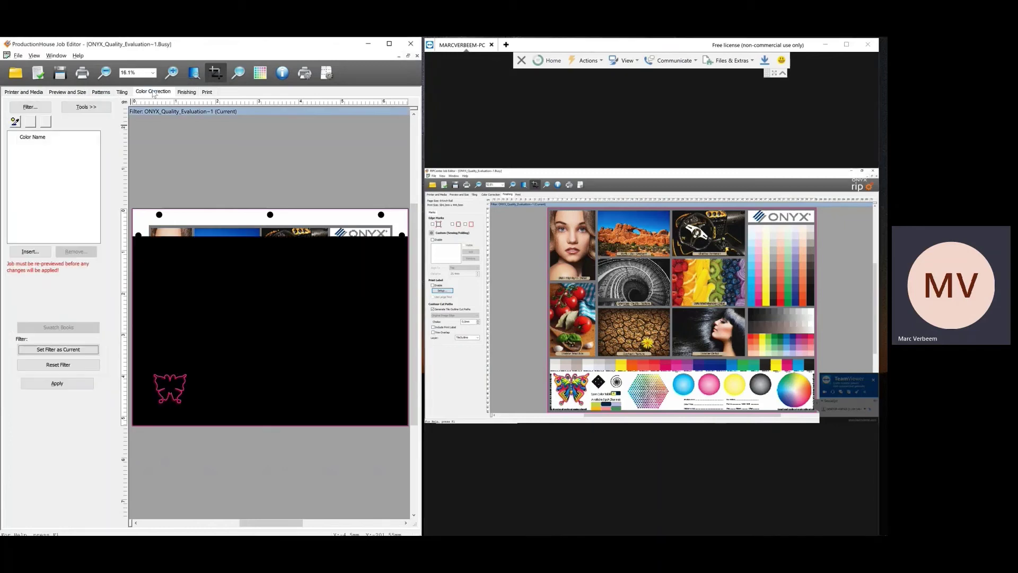
{"action": "left_click", "coordinate": [74, 107]}
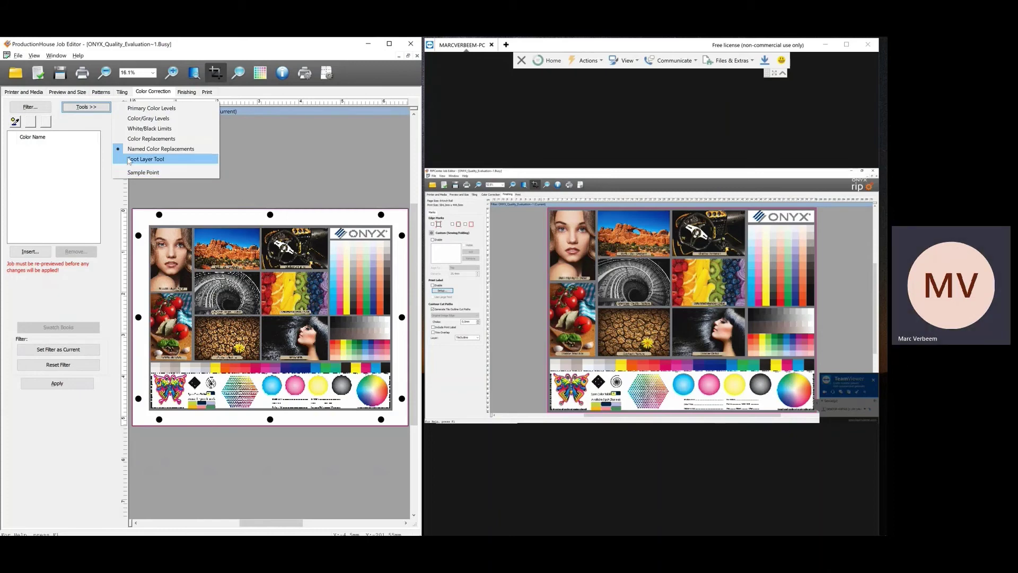
{"action": "left_click", "coordinate": [57, 175]}
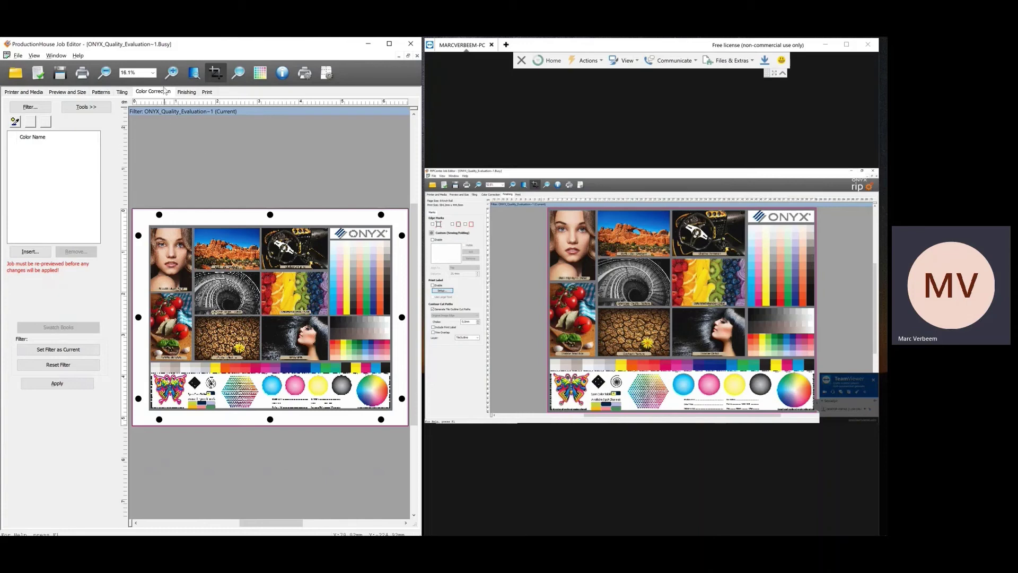
- Reach Spot Channel Replacement through Printer and Media's ICC profile Output options
{"action": "left_click", "coordinate": [8, 92]}
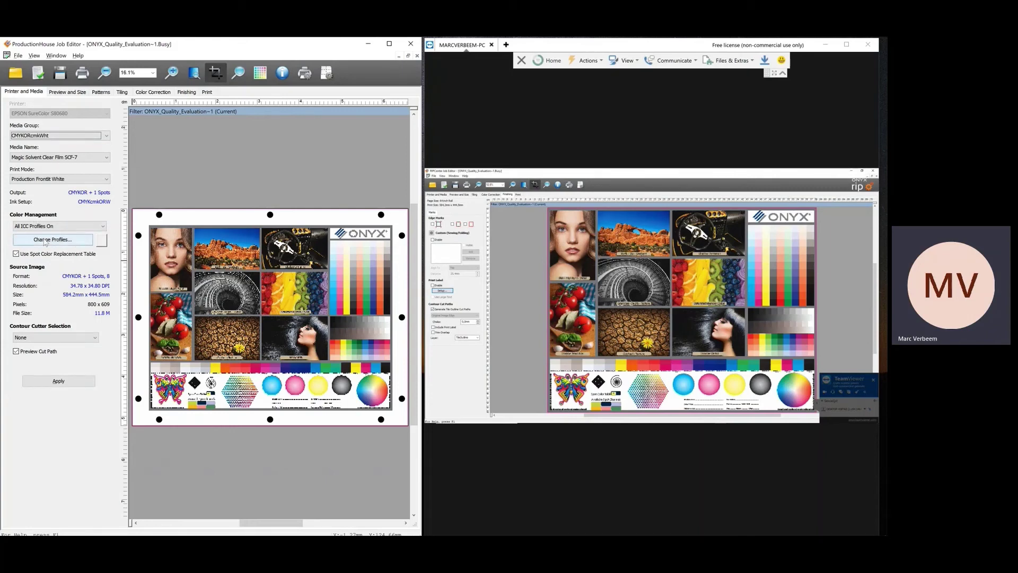
{"action": "left_click", "coordinate": [45, 241]}
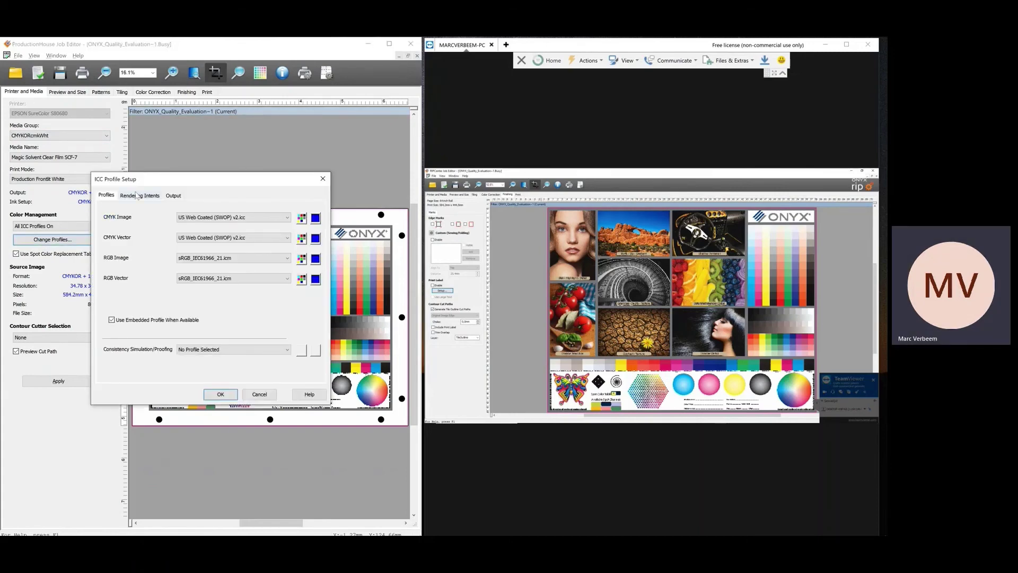
{"action": "left_click", "coordinate": [170, 195]}
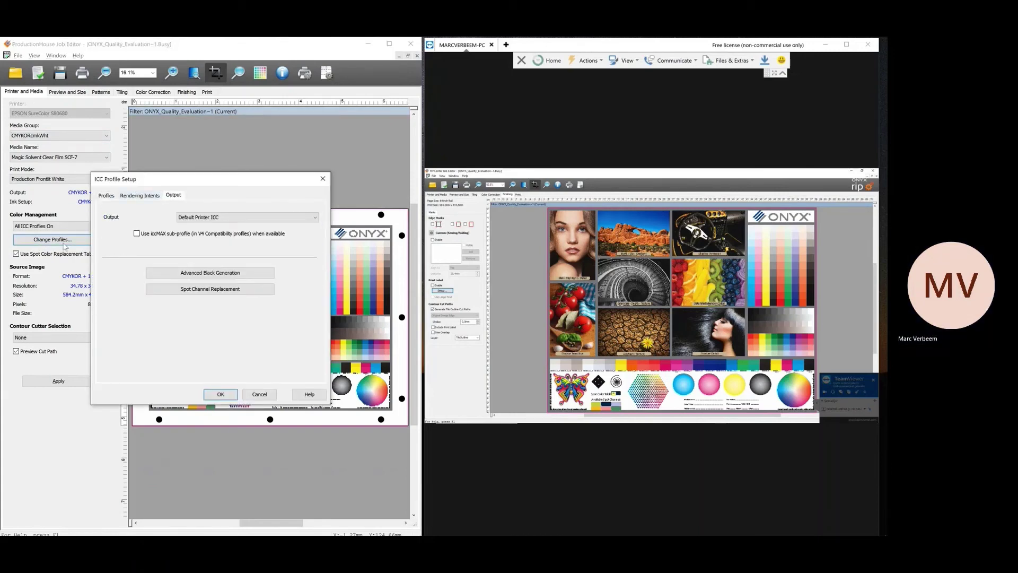
{"action": "left_click", "coordinate": [157, 292]}
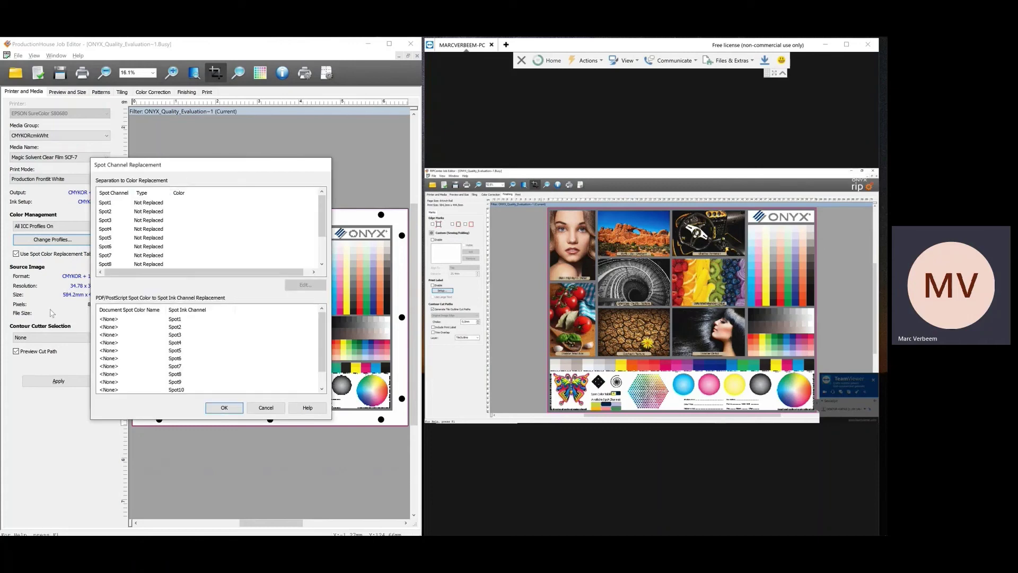
- Rename the first document spot colour to 'ABC', accept it, then cancel the ICC Profile Setup
{"action": "double_click", "coordinate": [108, 319]}
{"action": "type", "text": "ABC"}
{"action": "key", "text": "Return"}
{"action": "left_click", "coordinate": [222, 408]}
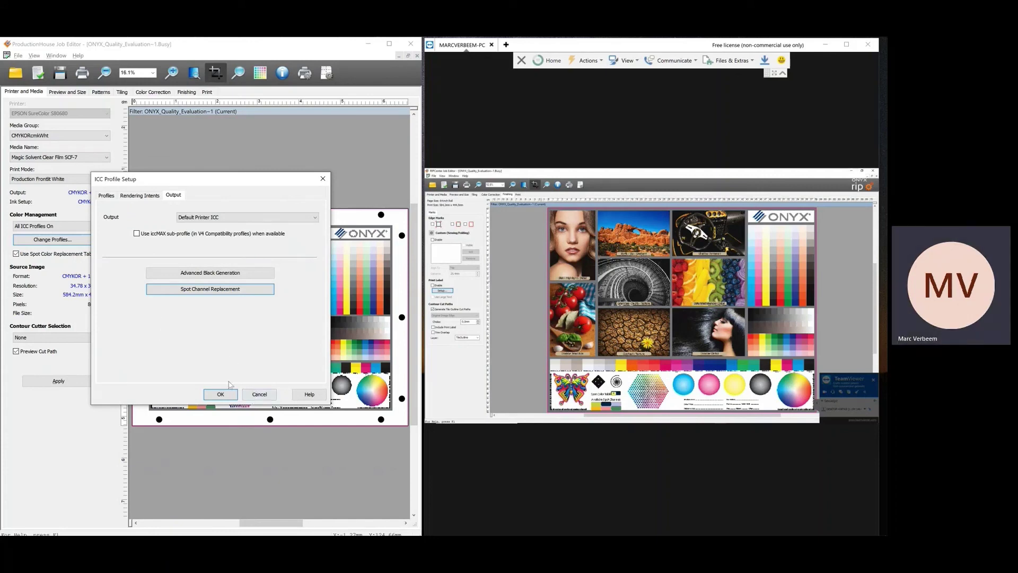
{"action": "left_click", "coordinate": [263, 401]}
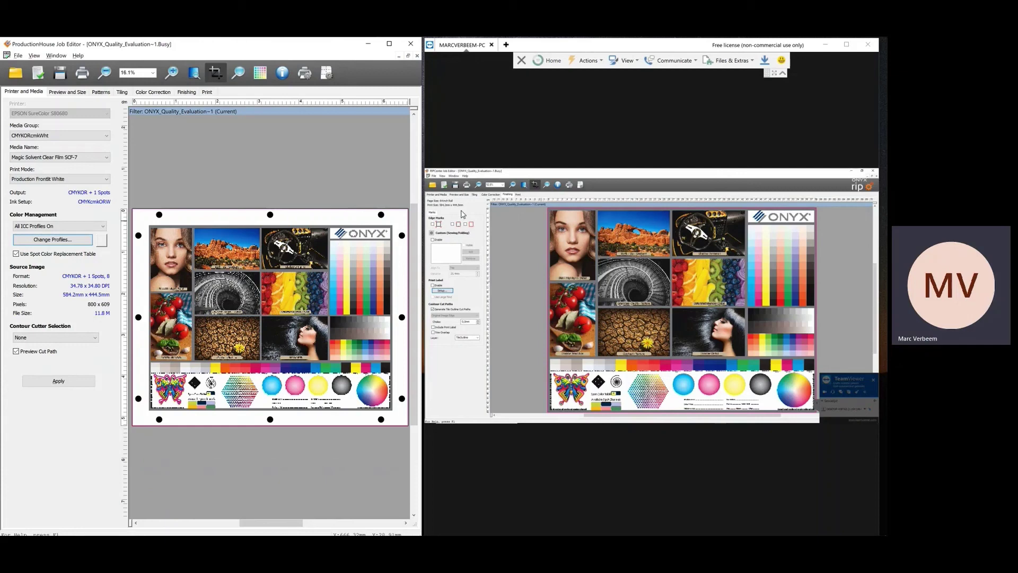
- On the remote job, view Printer and Media's ICC output profiles, then cancel without changes
{"action": "left_click", "coordinate": [438, 194]}
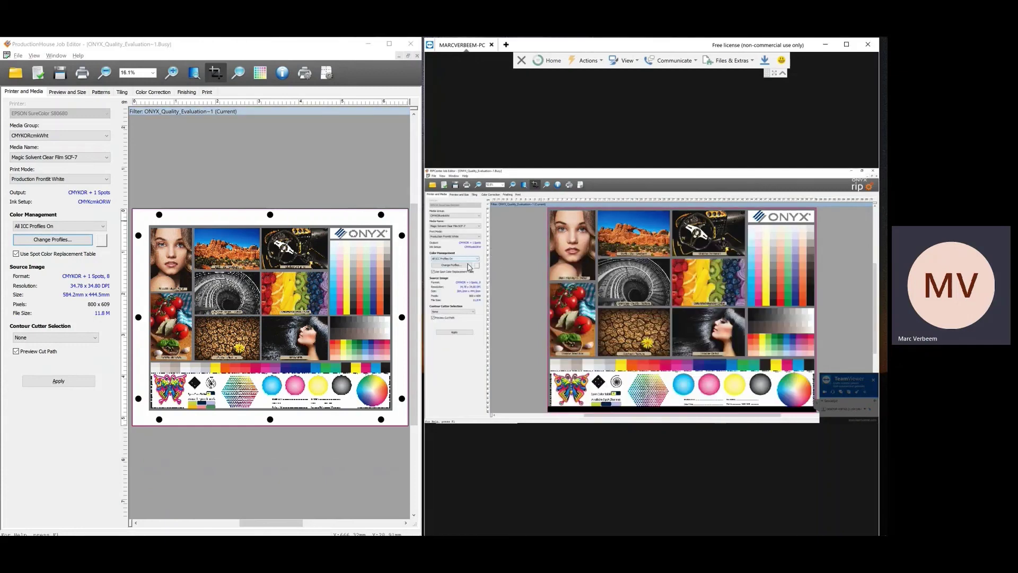
{"action": "left_click", "coordinate": [468, 265]}
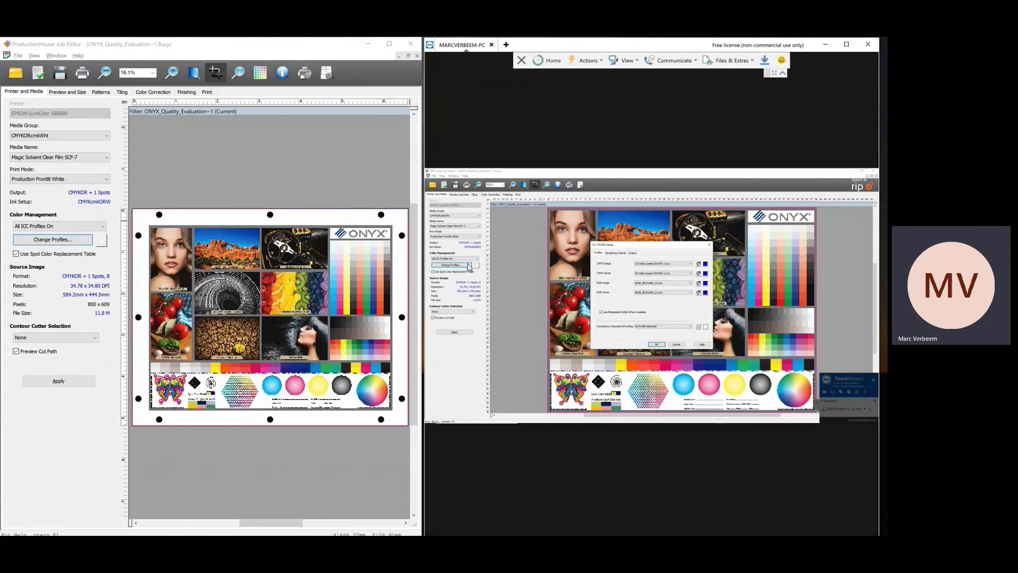
{"action": "left_click", "coordinate": [631, 253]}
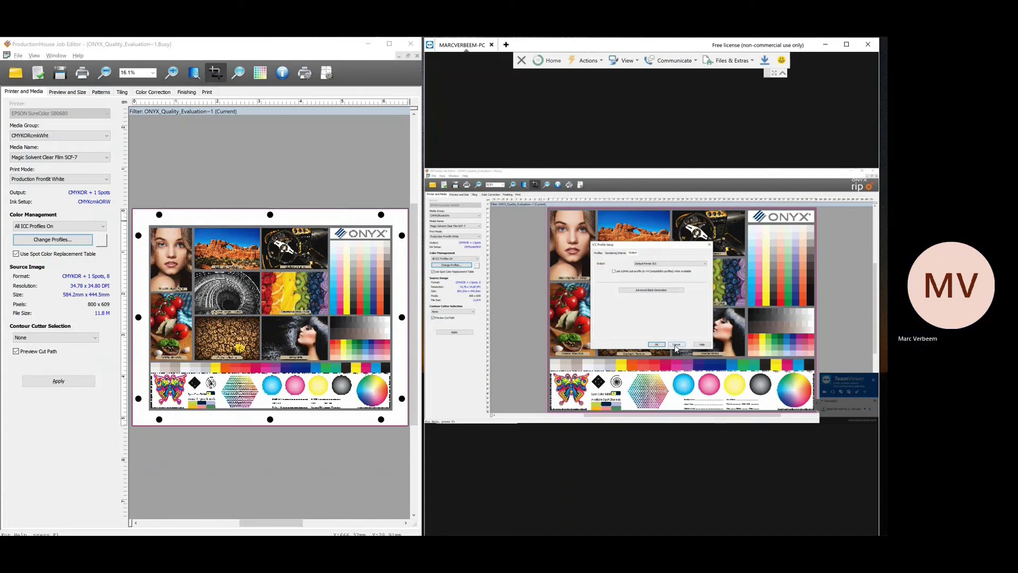
{"action": "left_click", "coordinate": [676, 344]}
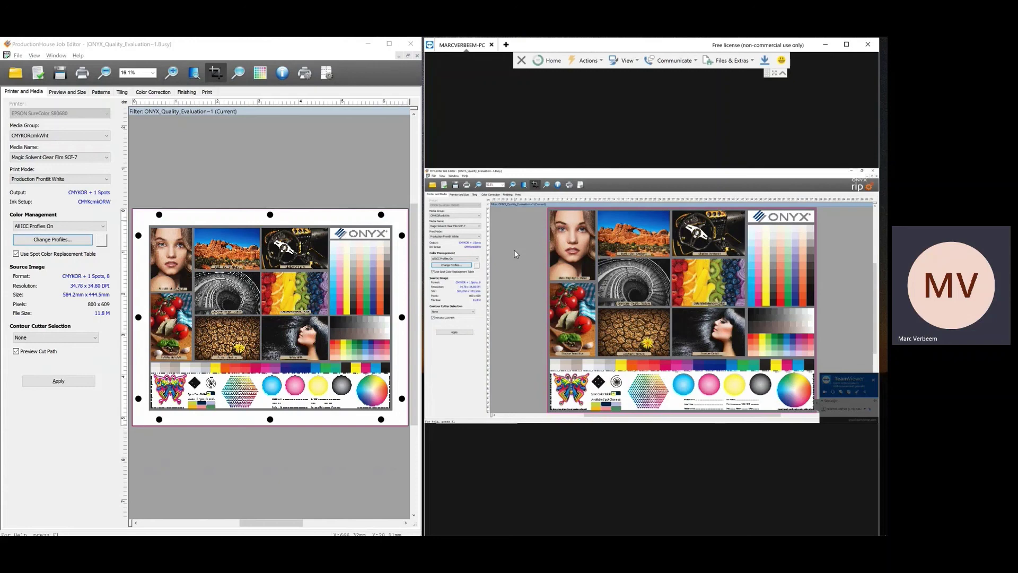
{"action": "mouse_move", "coordinate": [636, 488]}
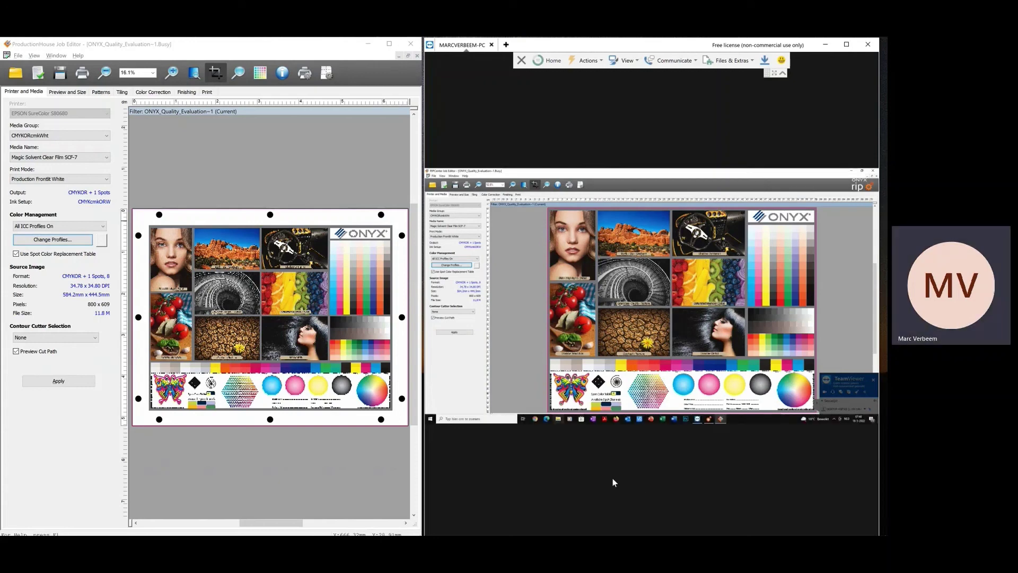